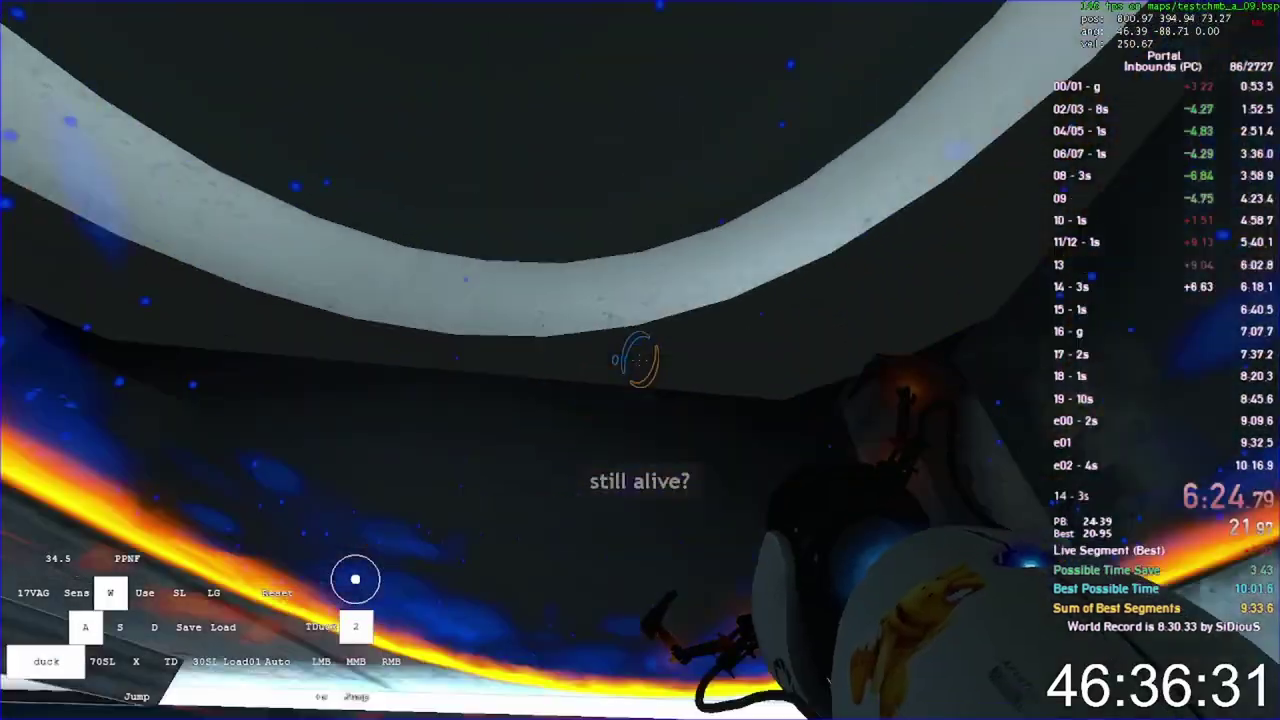
key(w)
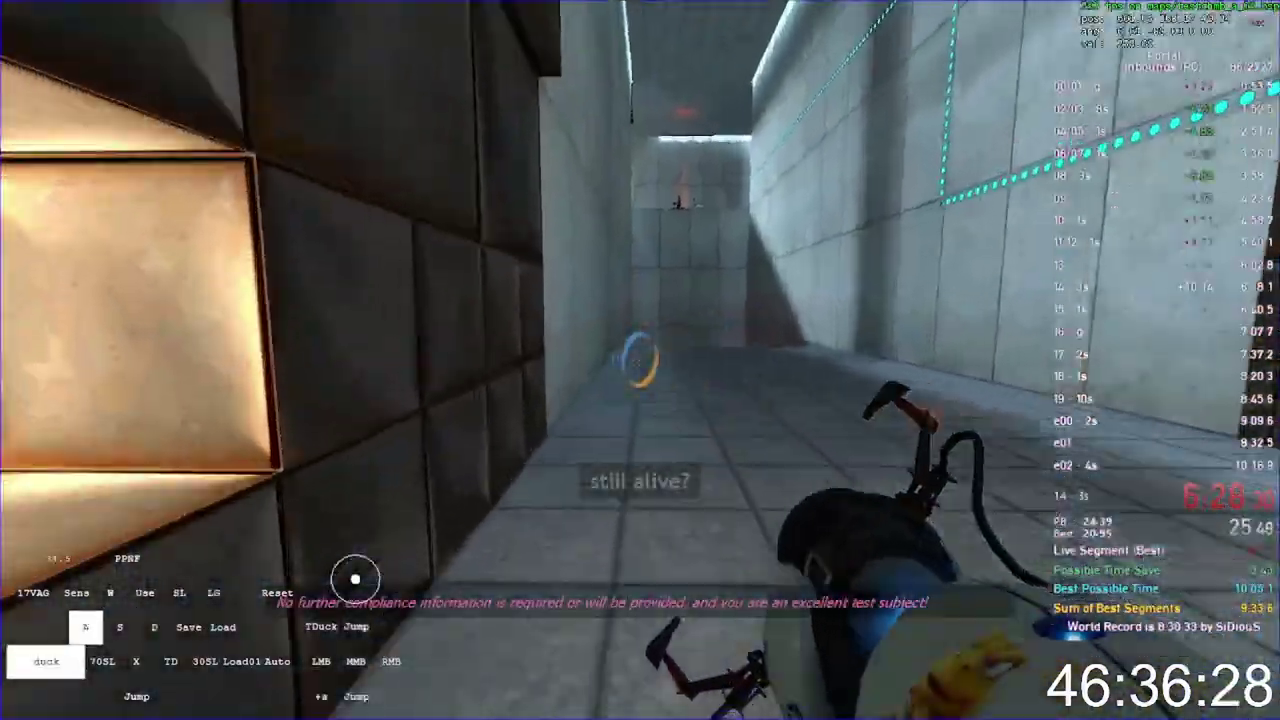
click(640, 360)
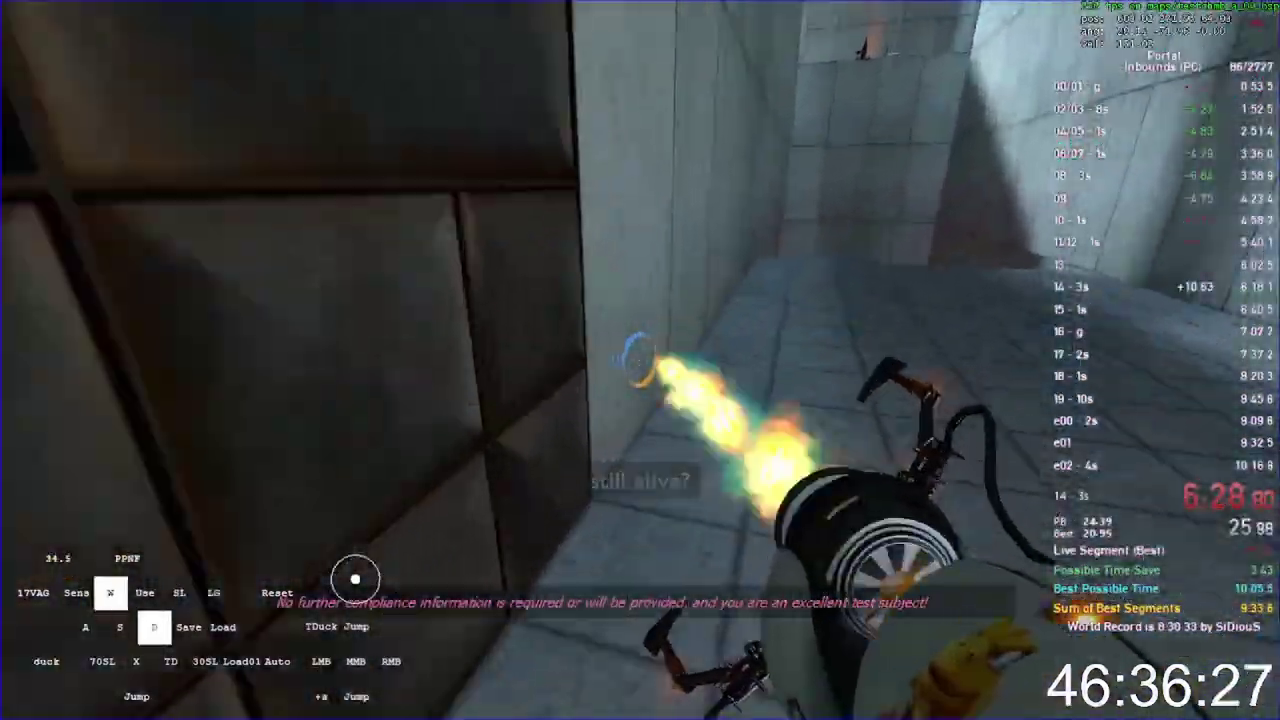
key(w)
right_click(640, 360)
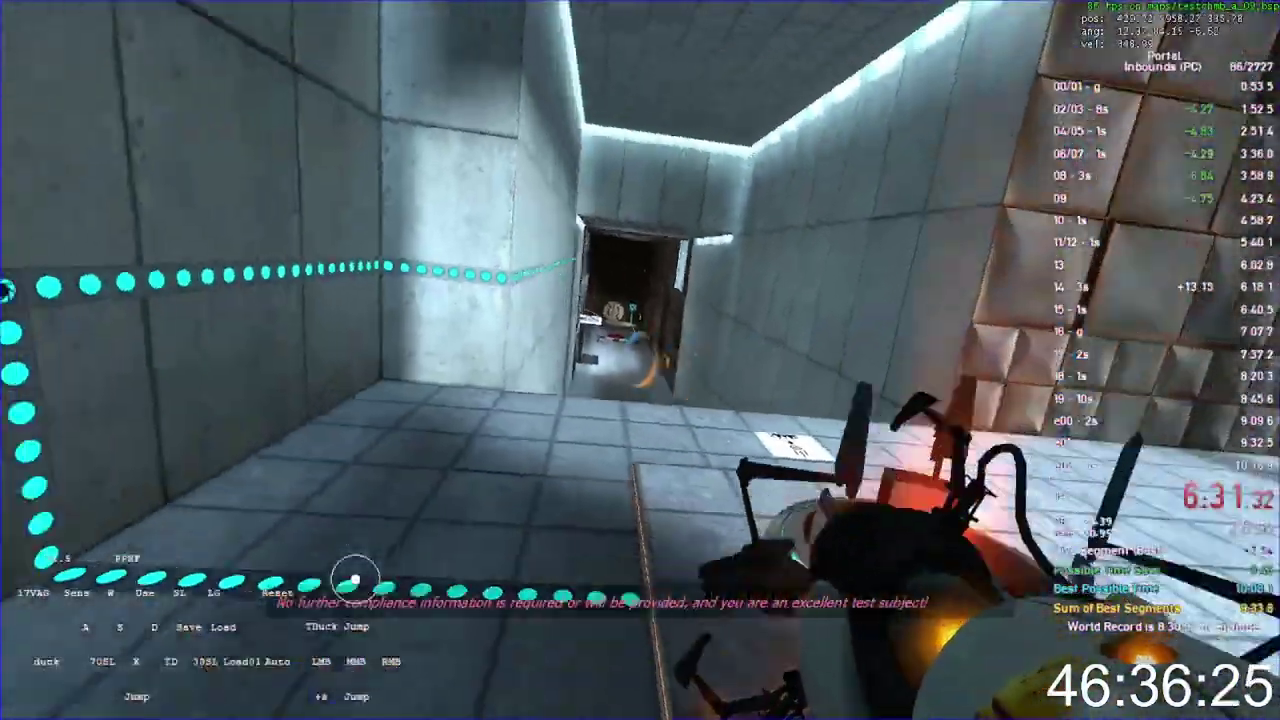
key(w)
right_click(640, 360)
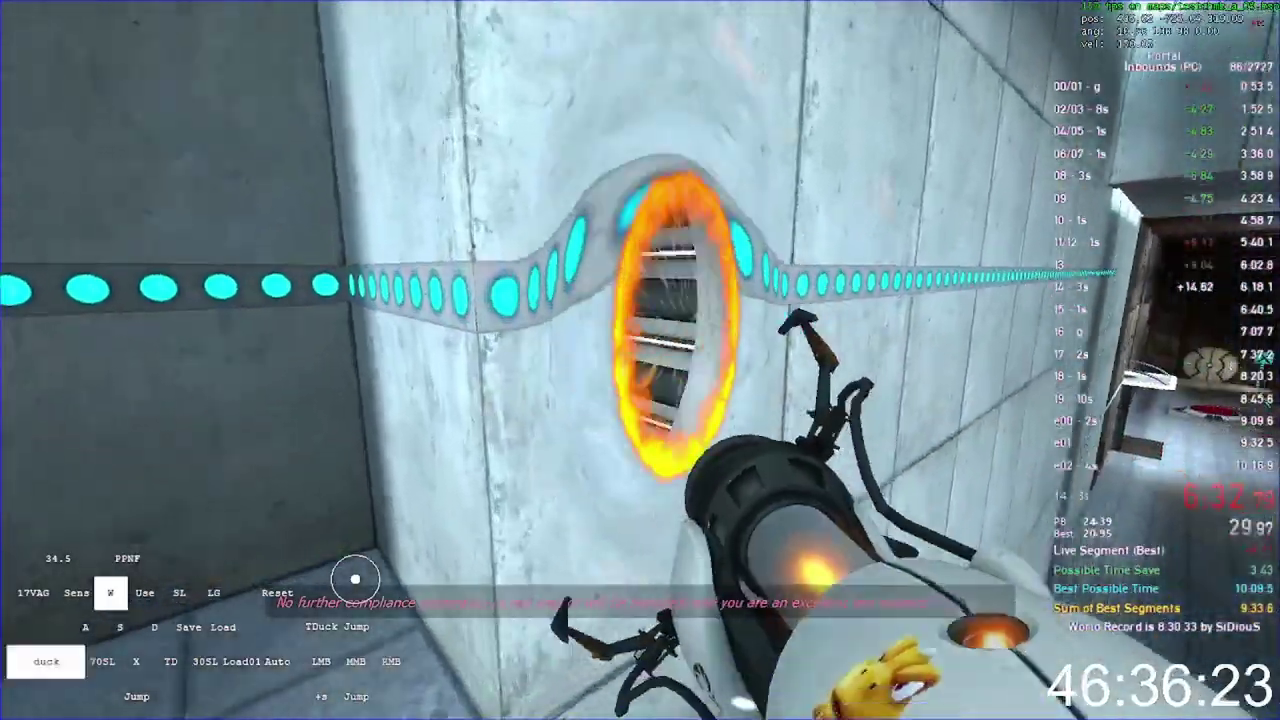
key(w)
key(ctrl)
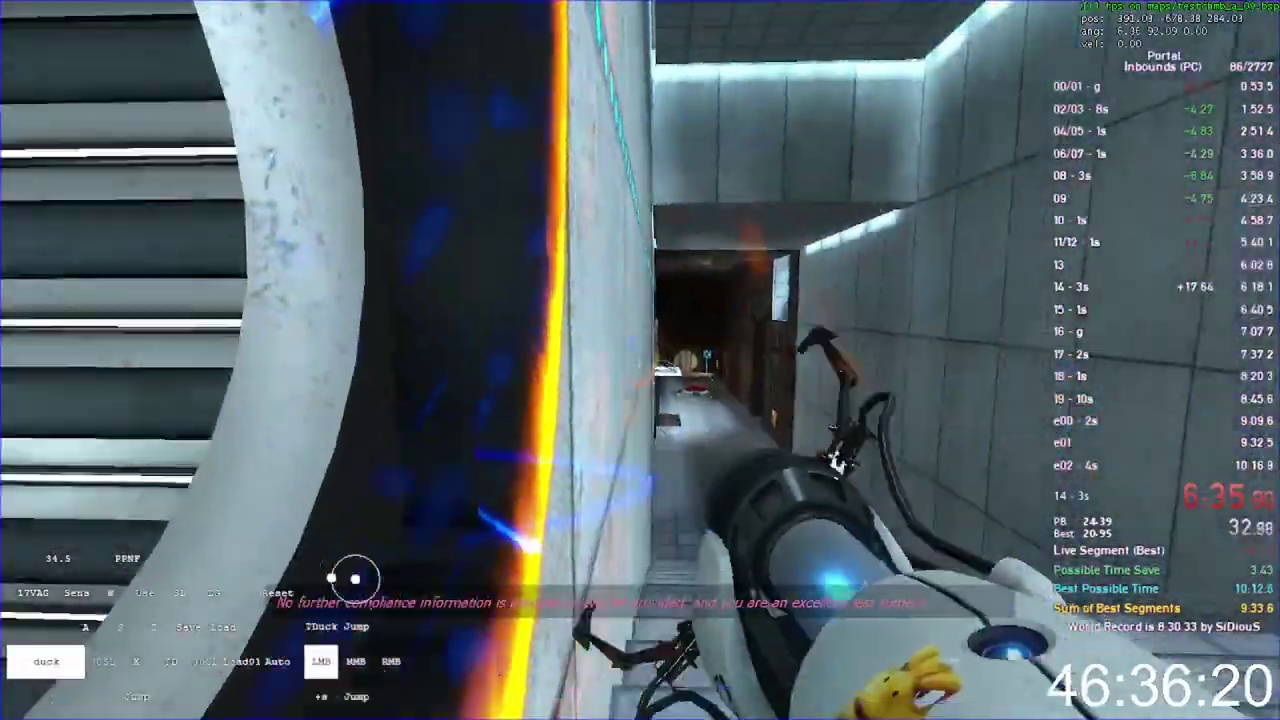
key(a)
click(640, 360)
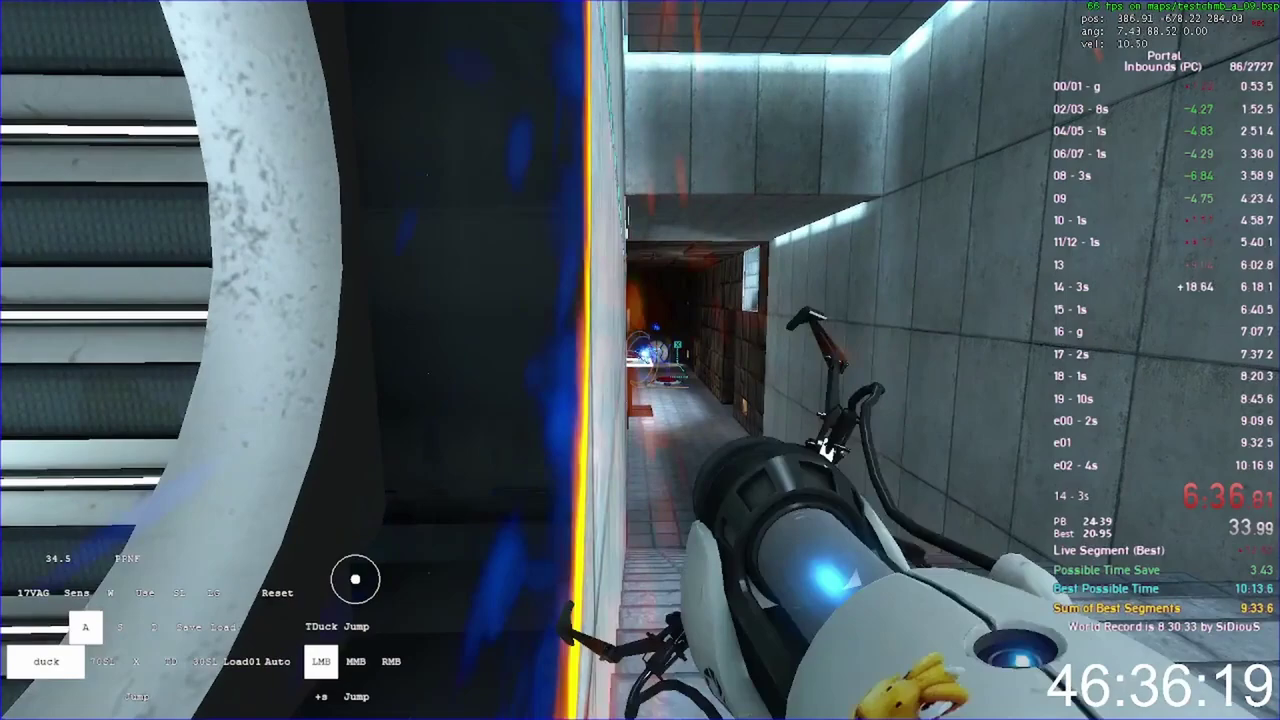
key(w)
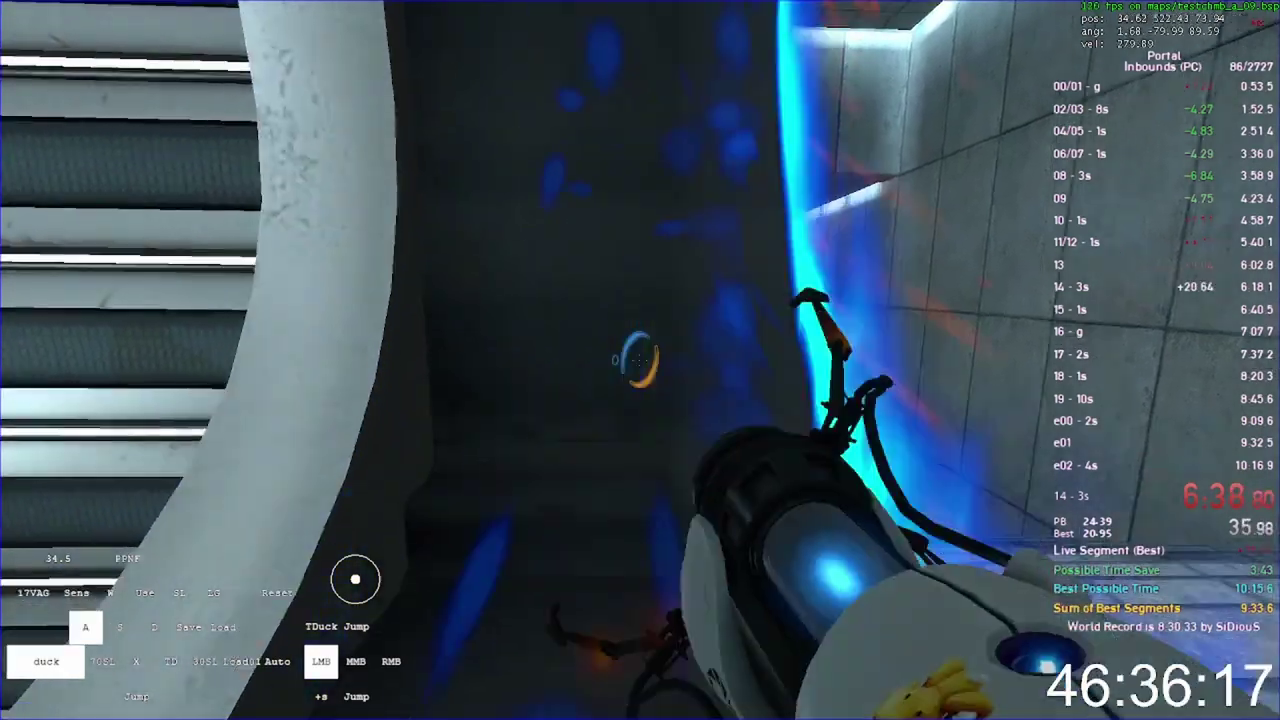
key(s)
right_click(640, 360)
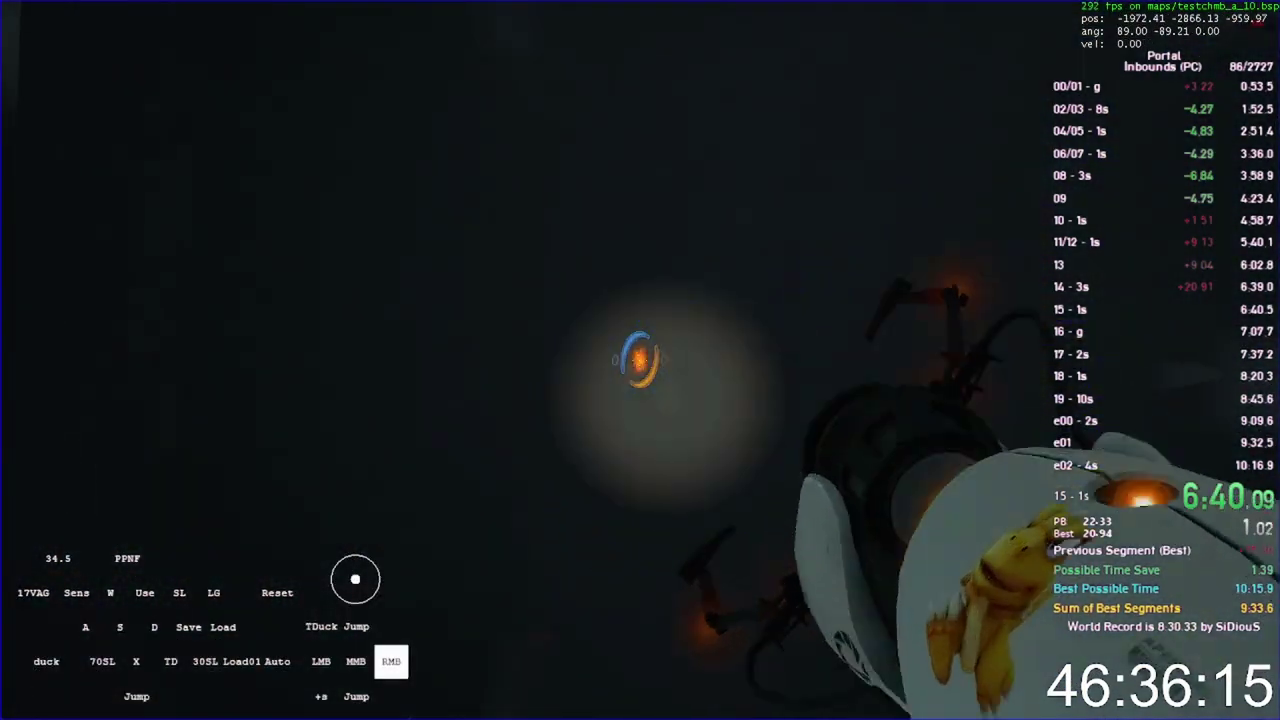
click(640, 360)
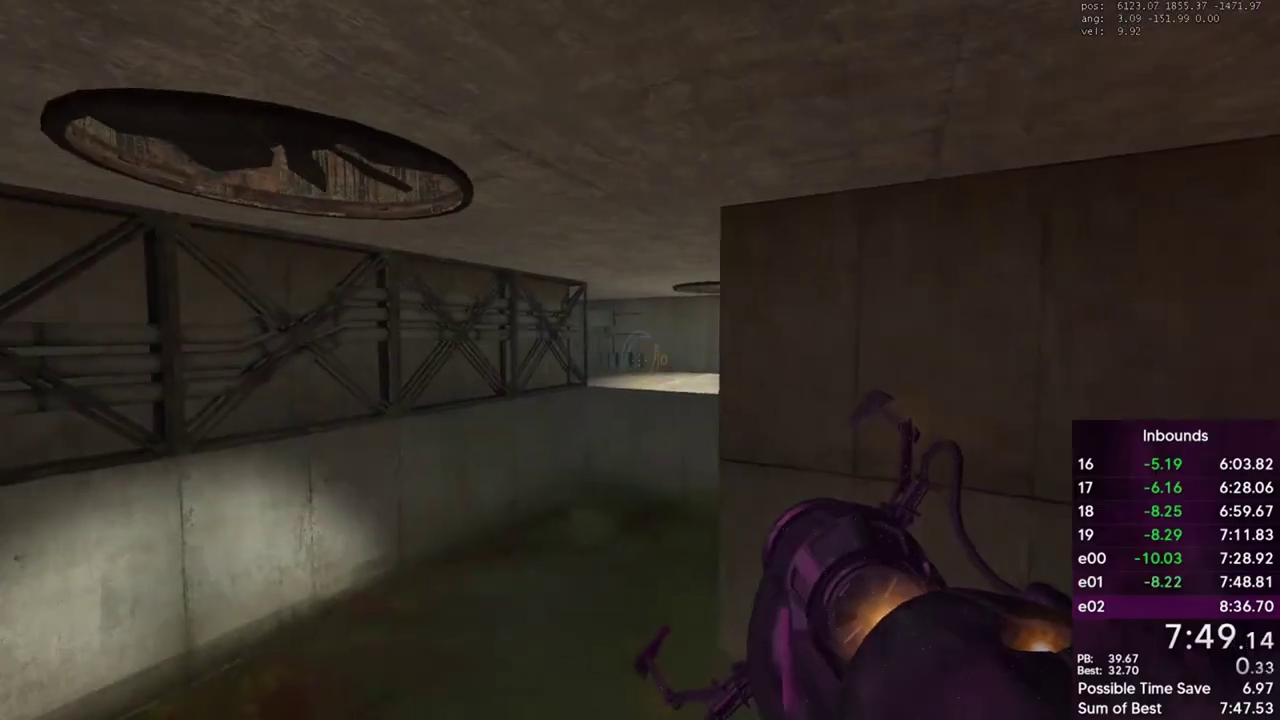
key(w)
key(F6)
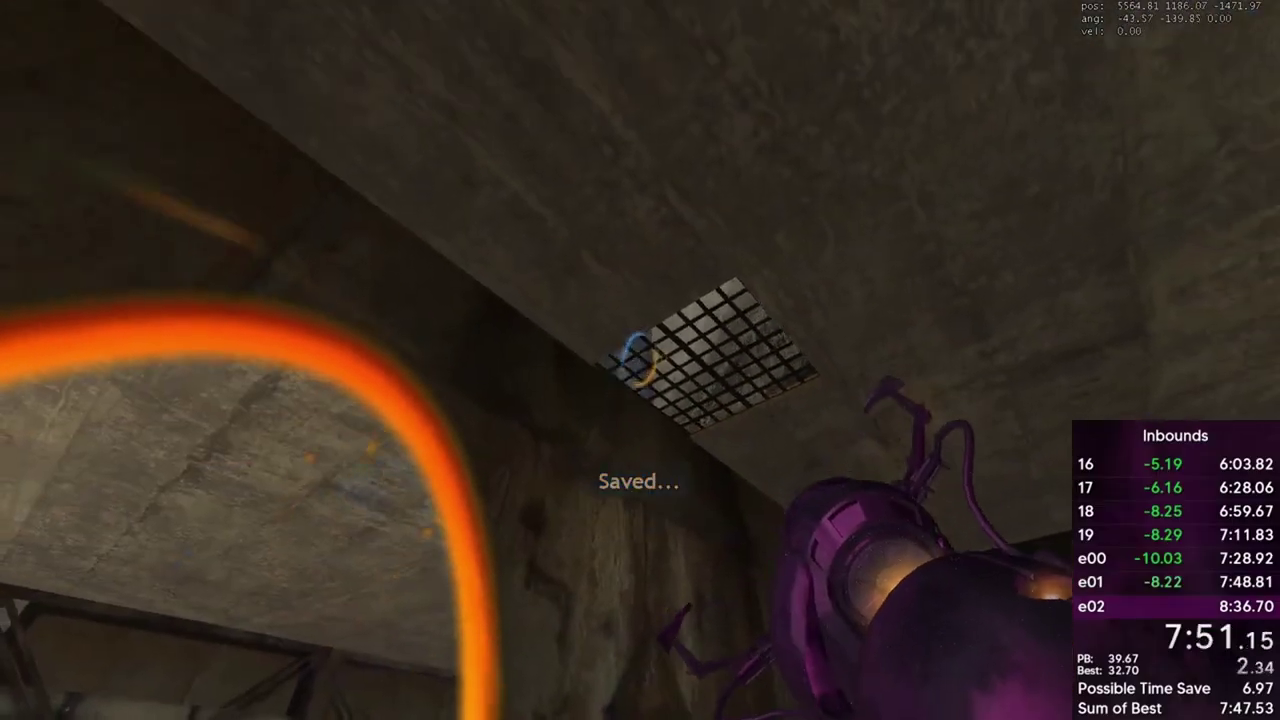
key(w)
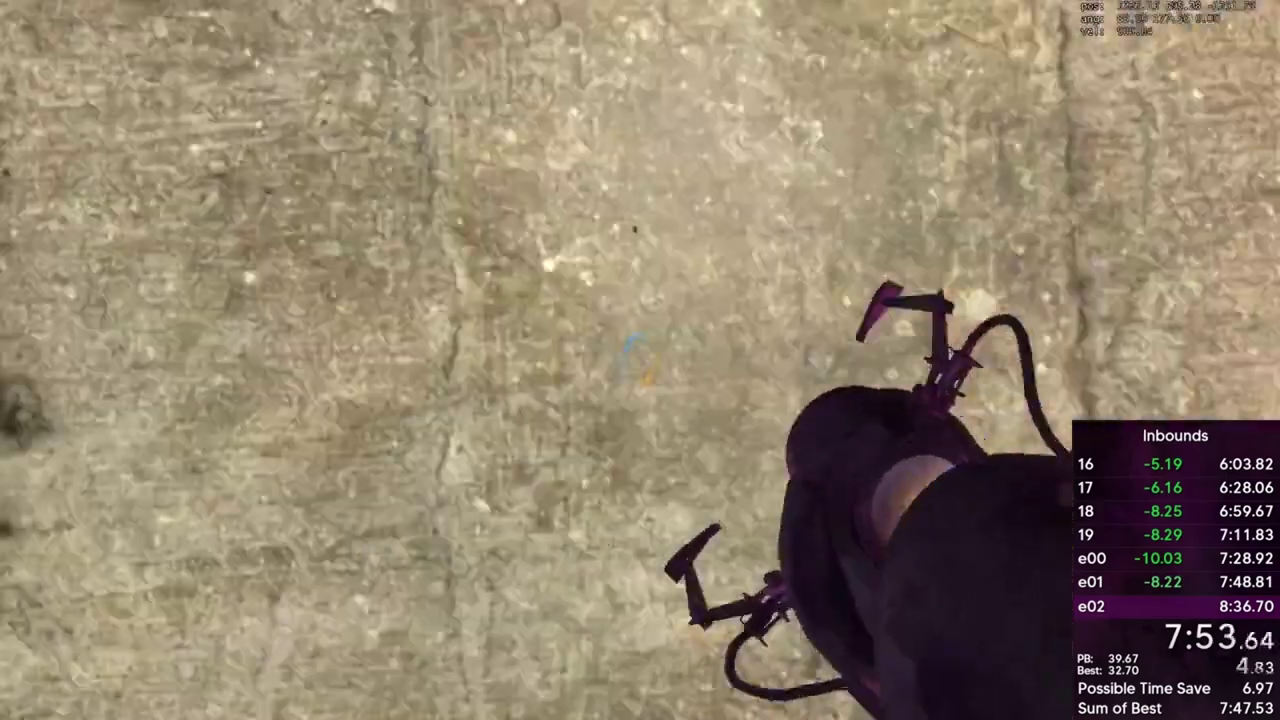
click(640, 360)
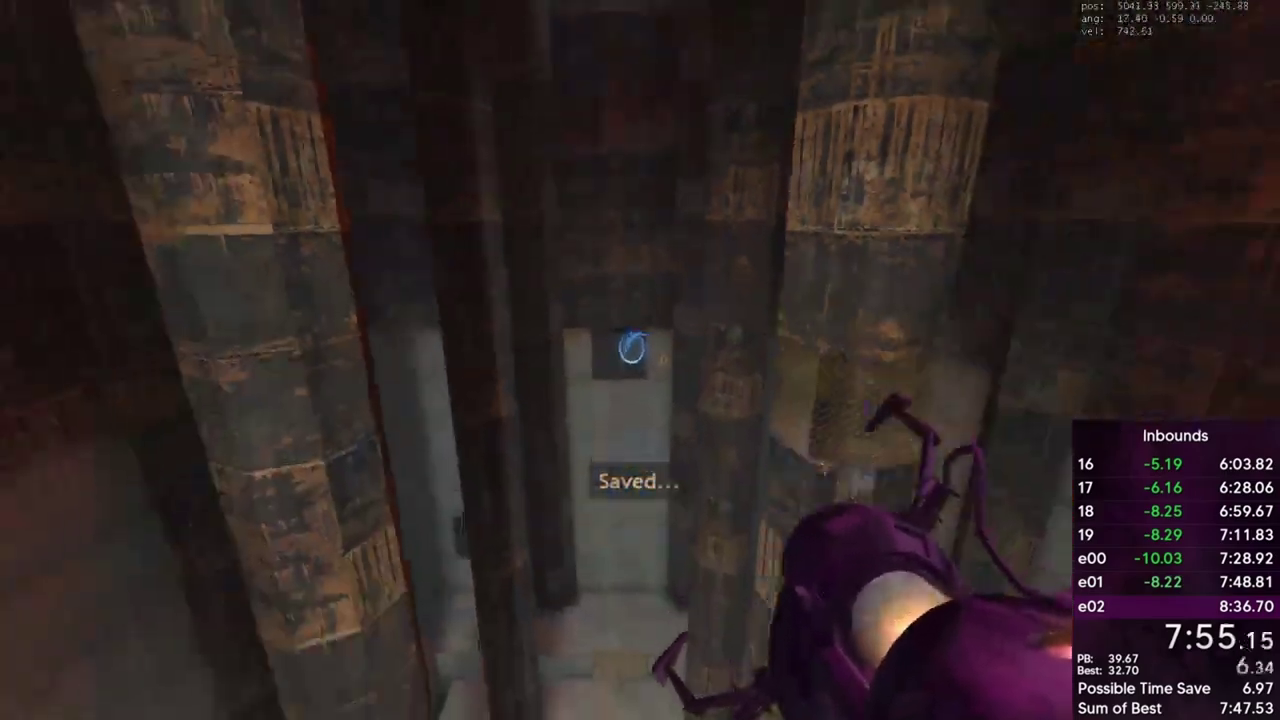
right_click(640, 360)
key(w)
right_click(640, 360)
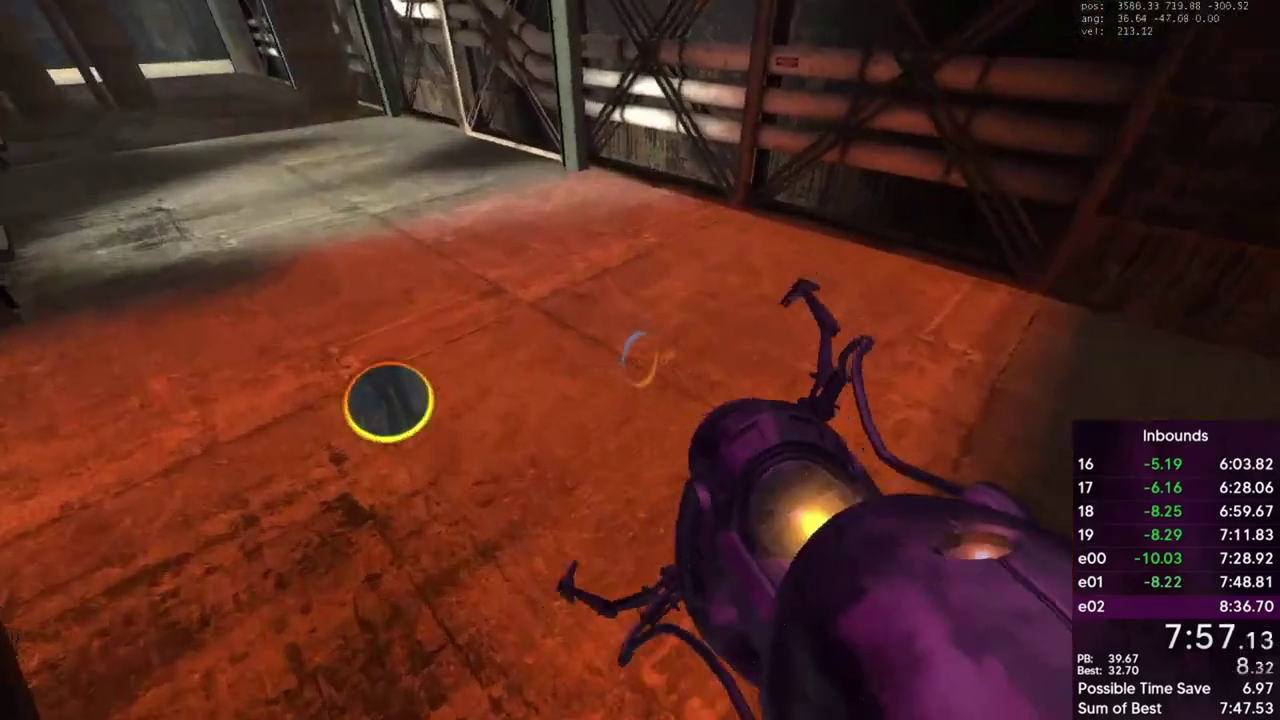
key(w)
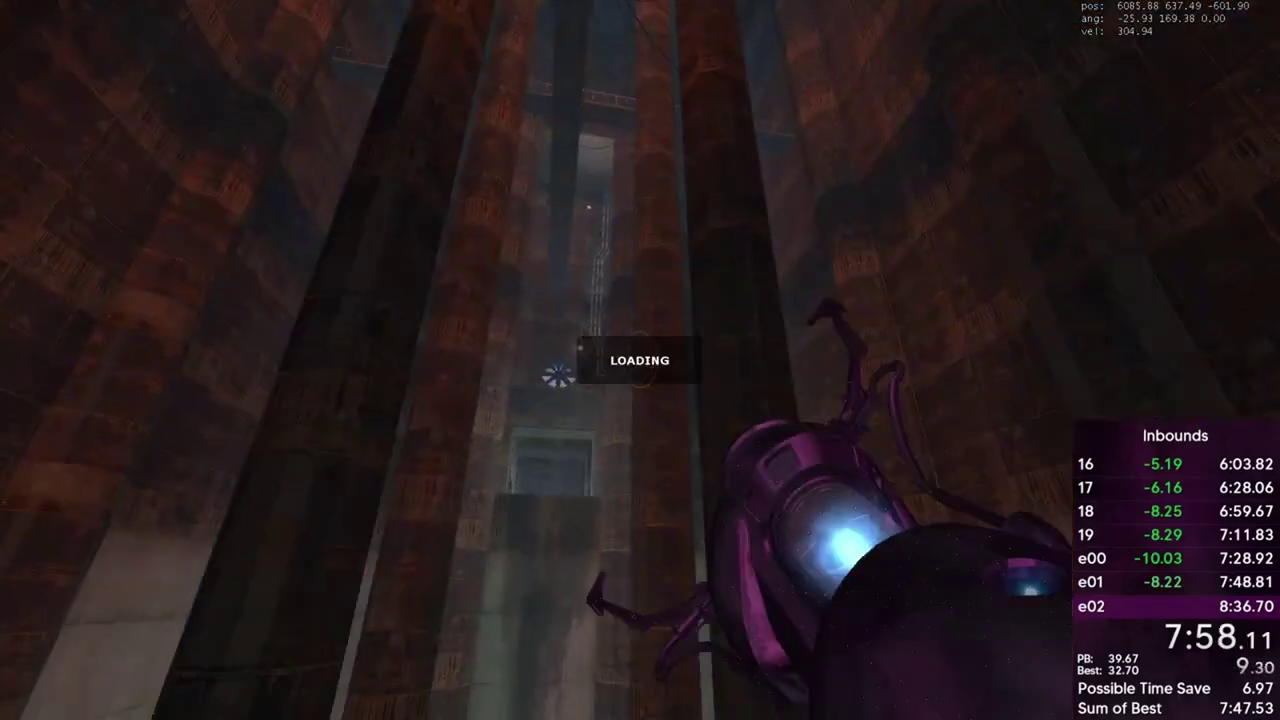
key(w)
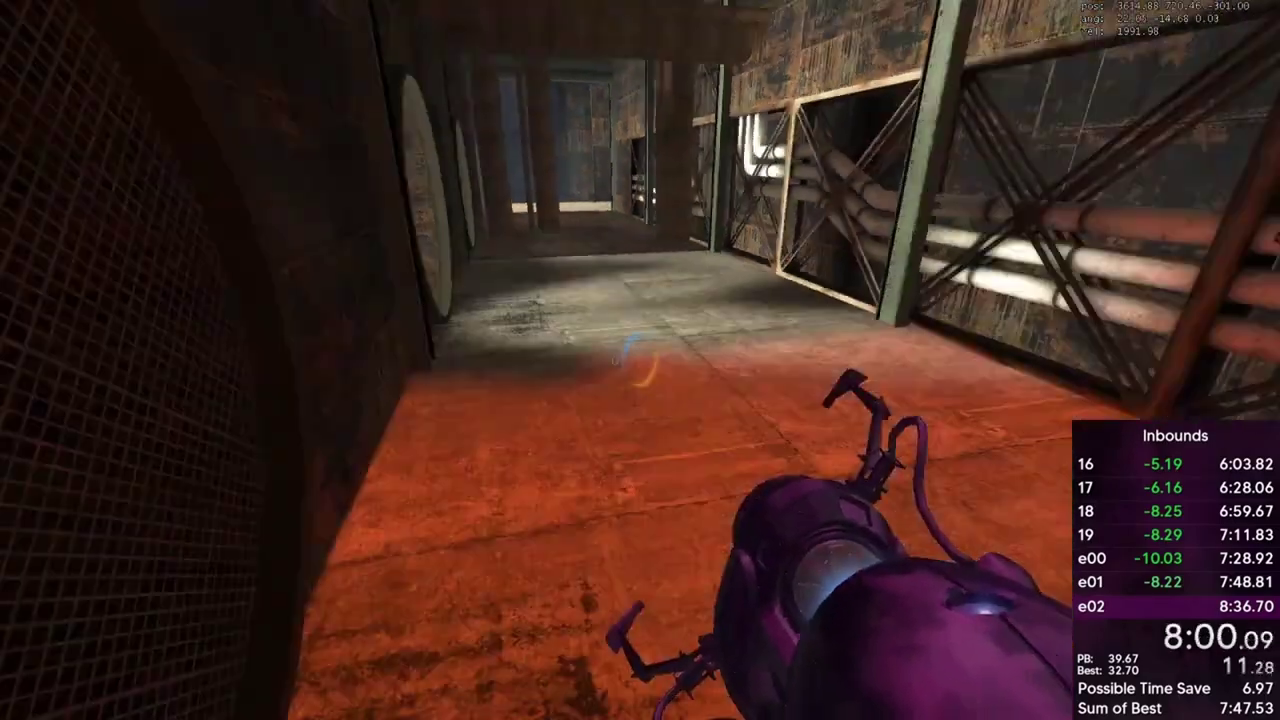
right_click(640, 360)
key(w)
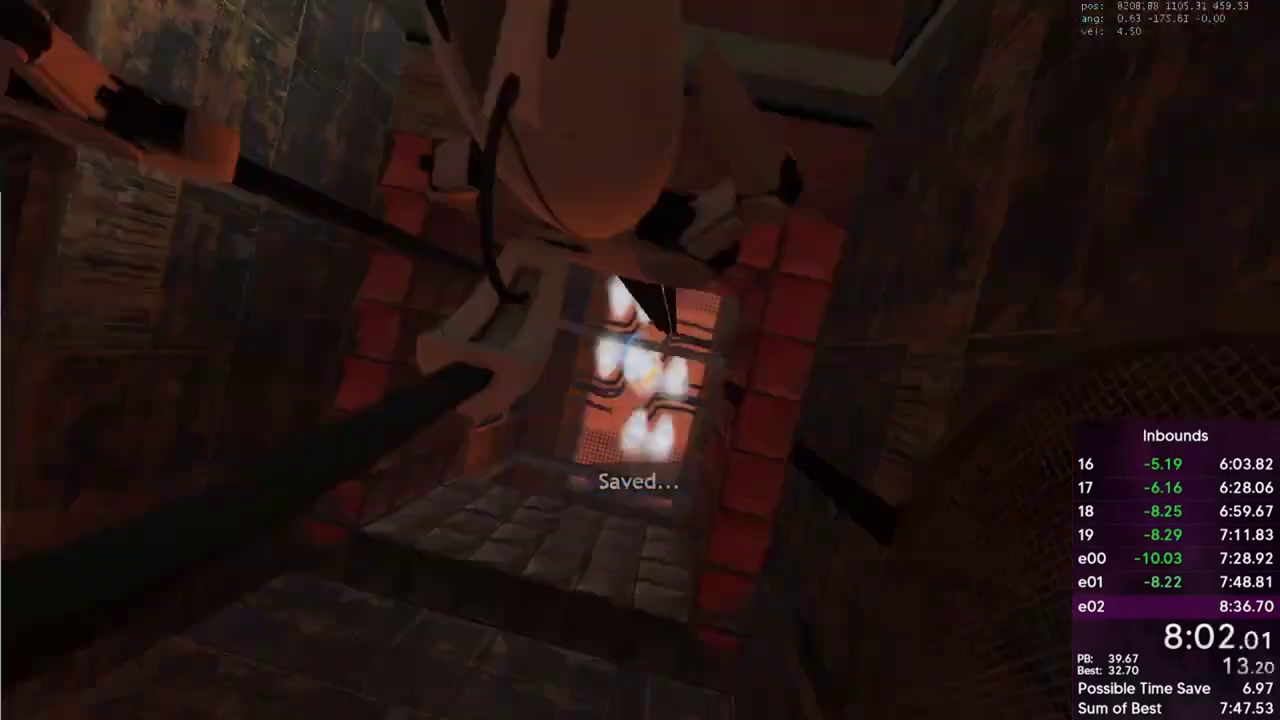
key(w)
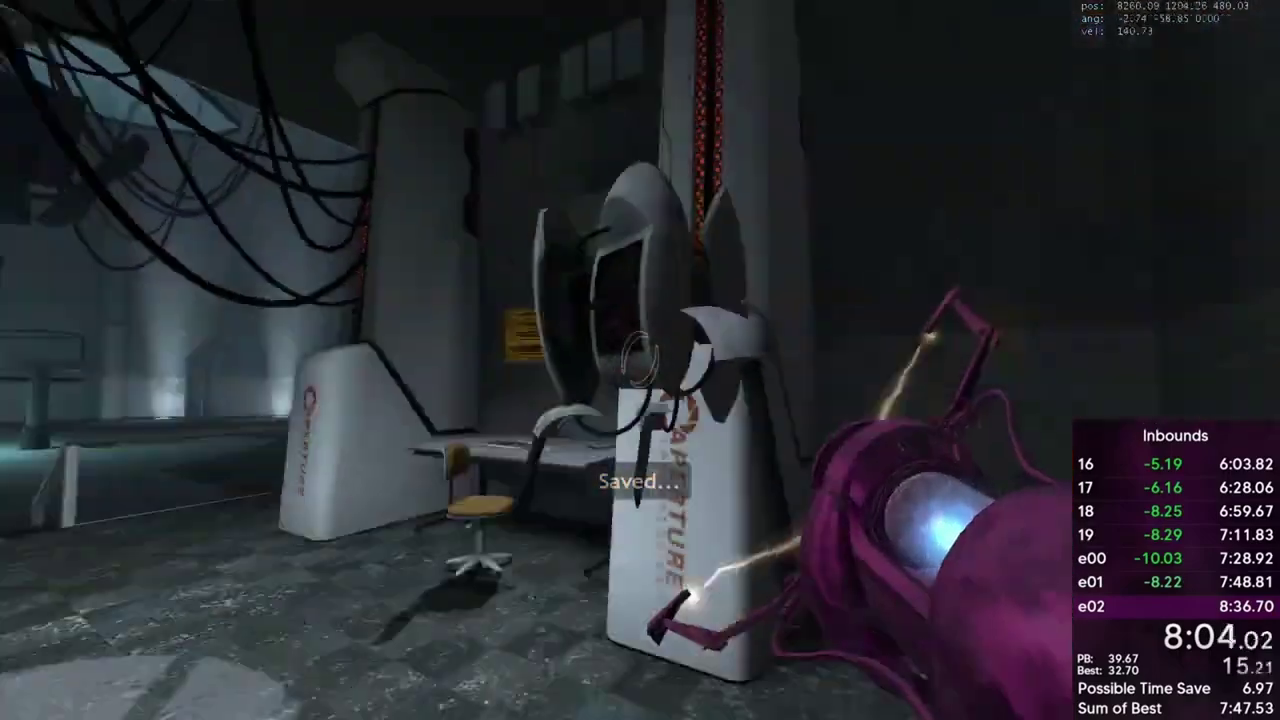
key(w)
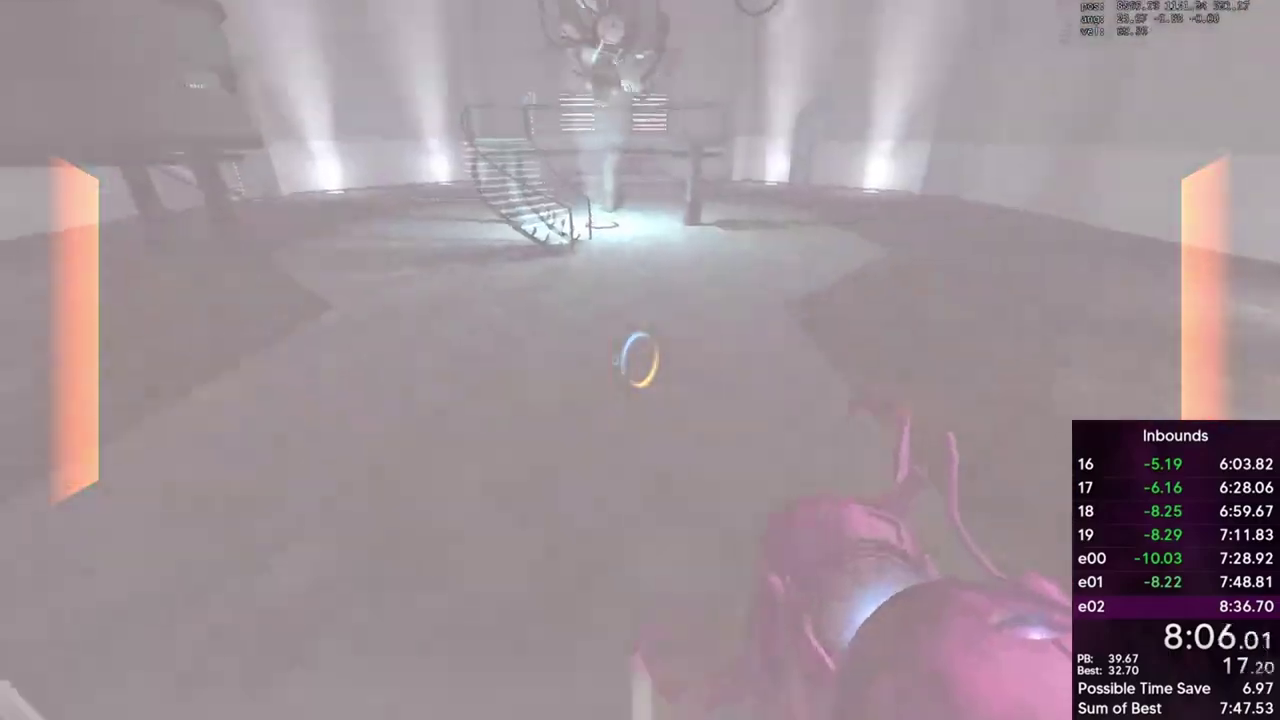
key(w)
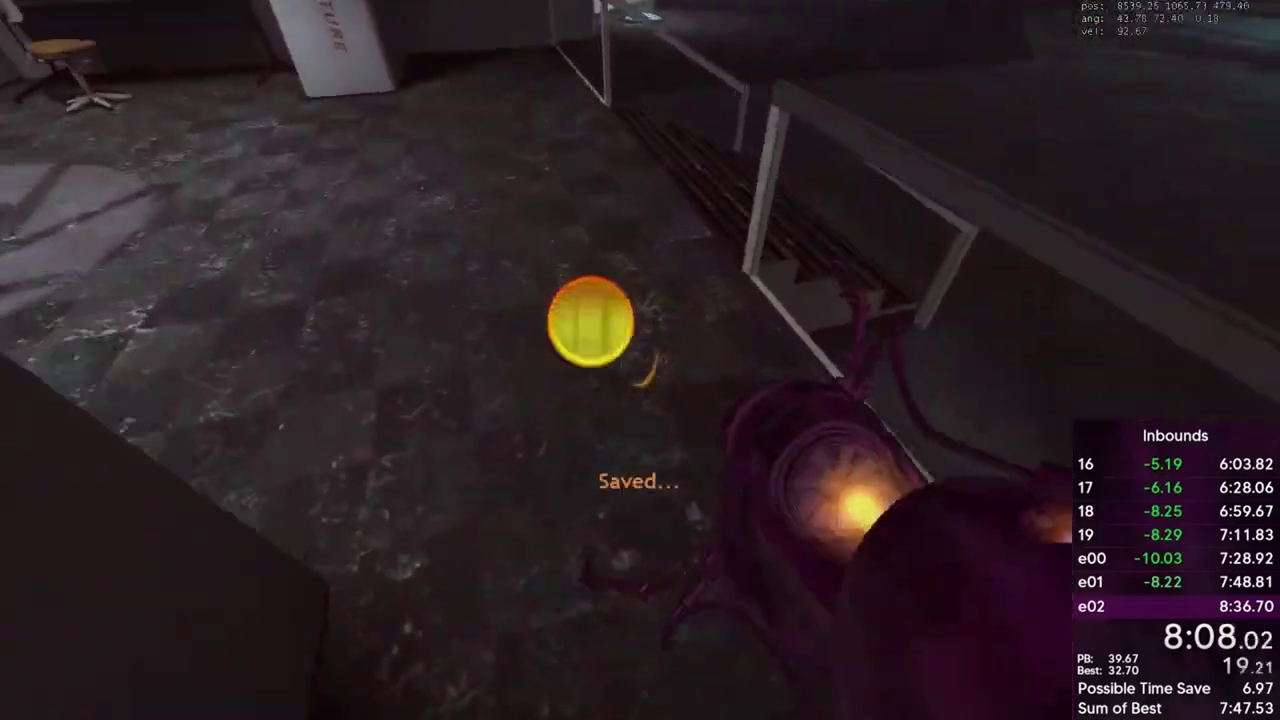
key(w)
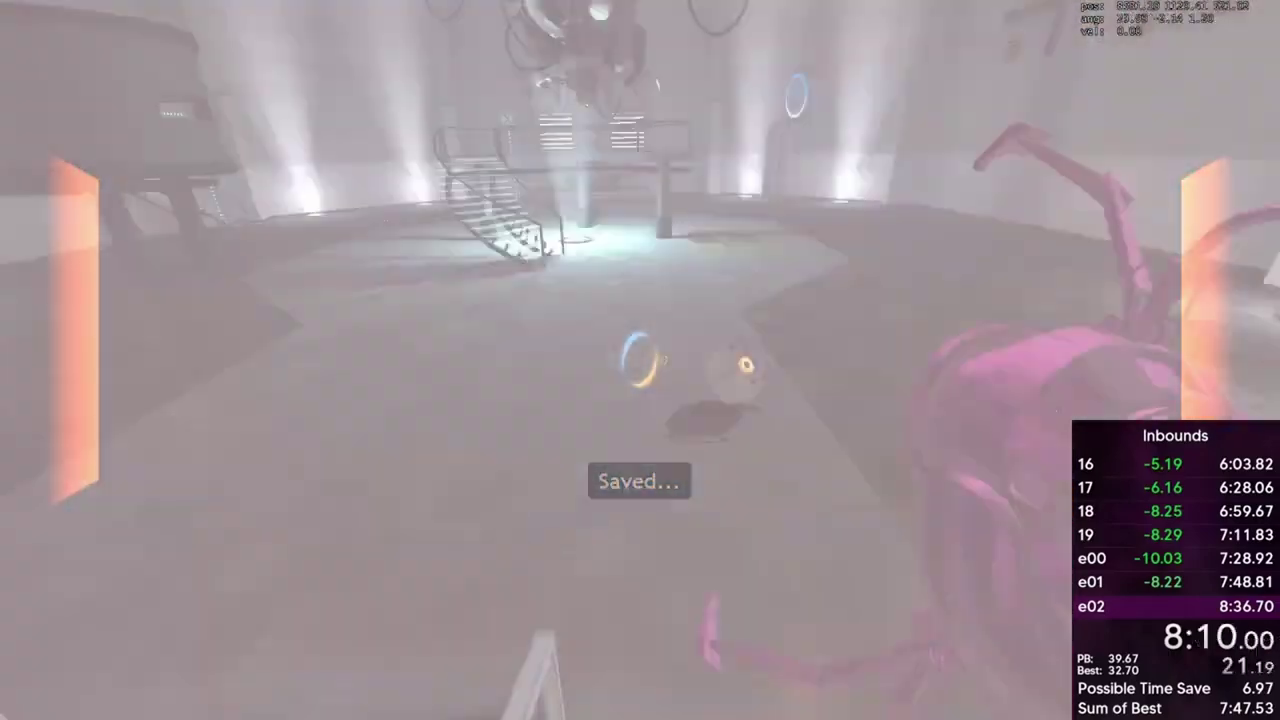
key(w)
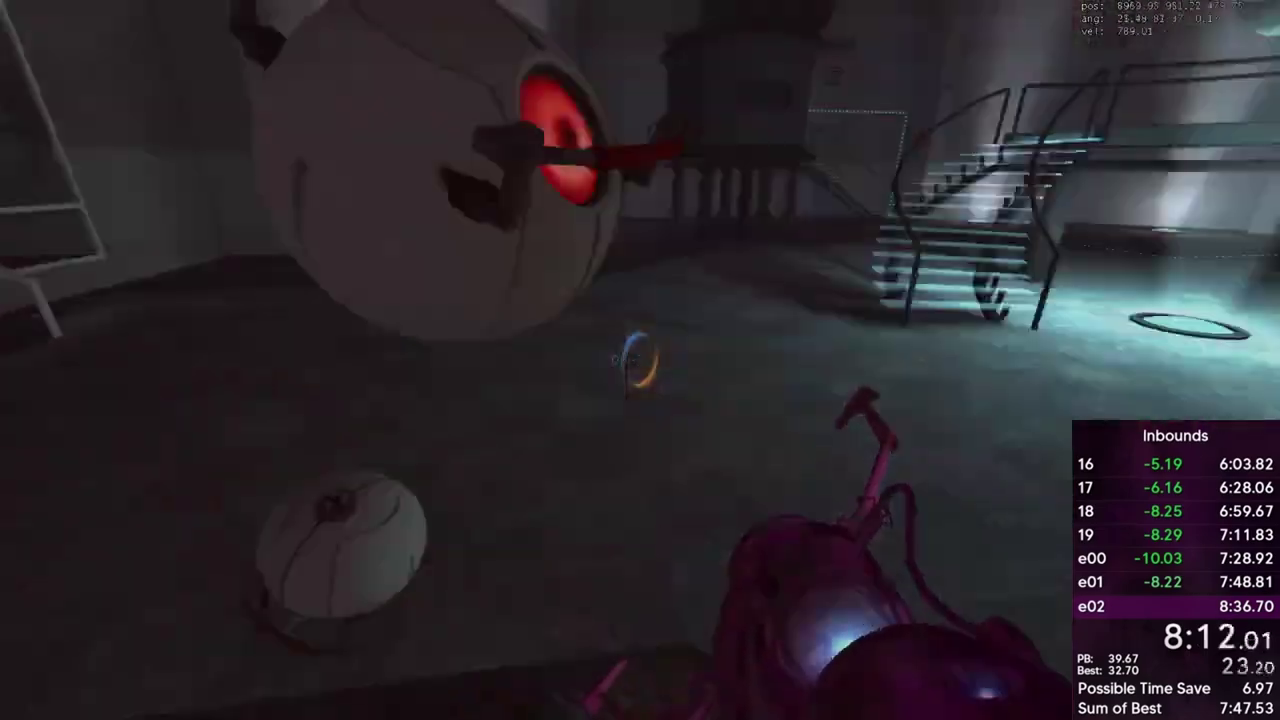
key(w)
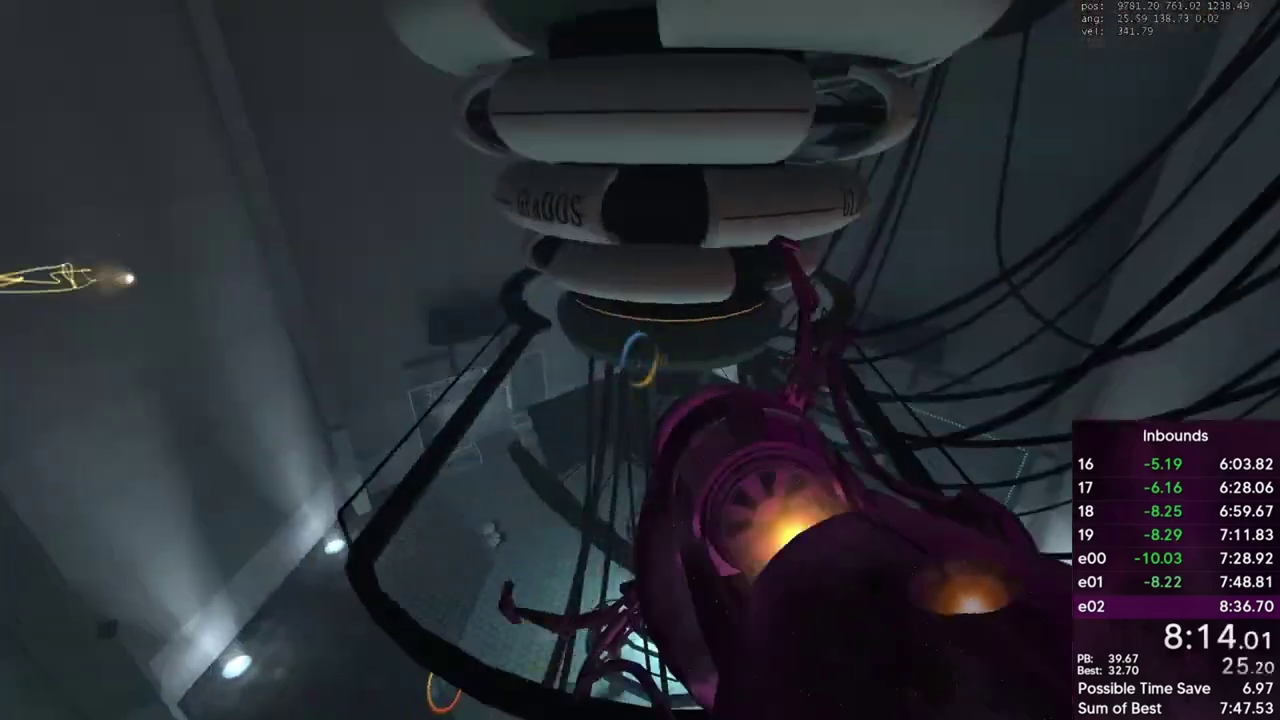
key(F6)
key(w)
key(w)
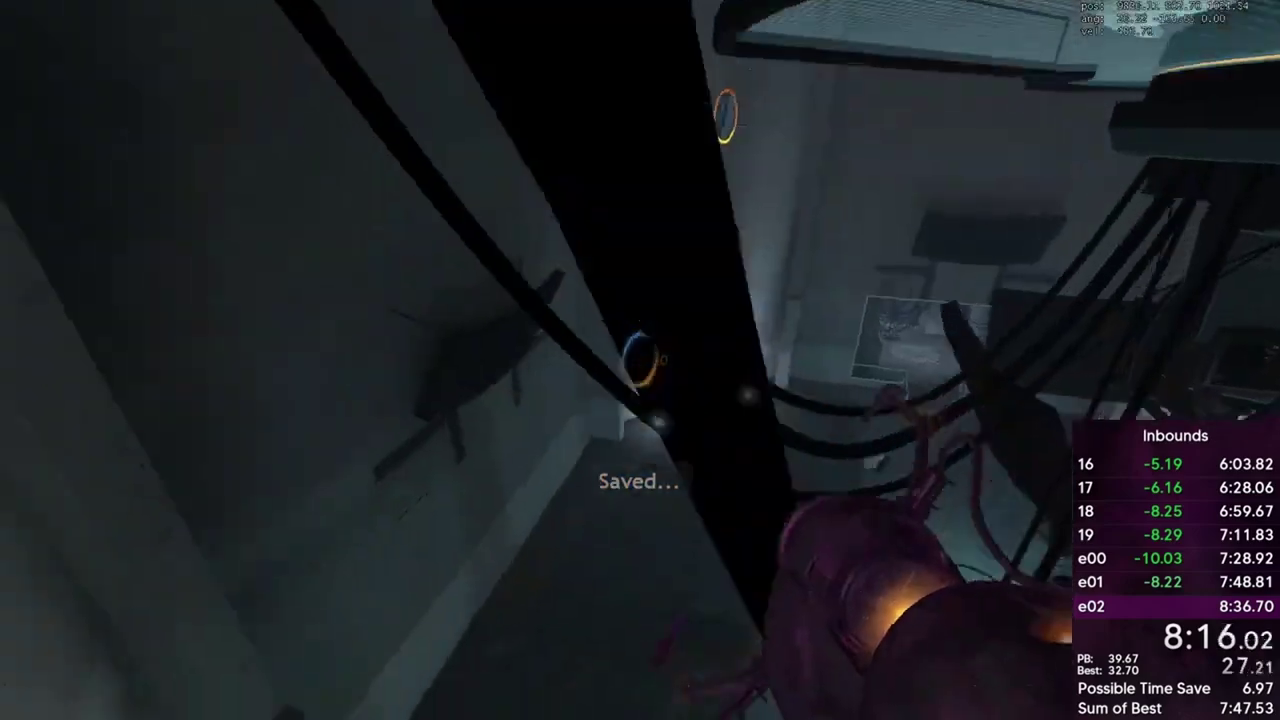
click(640, 360)
key(w)
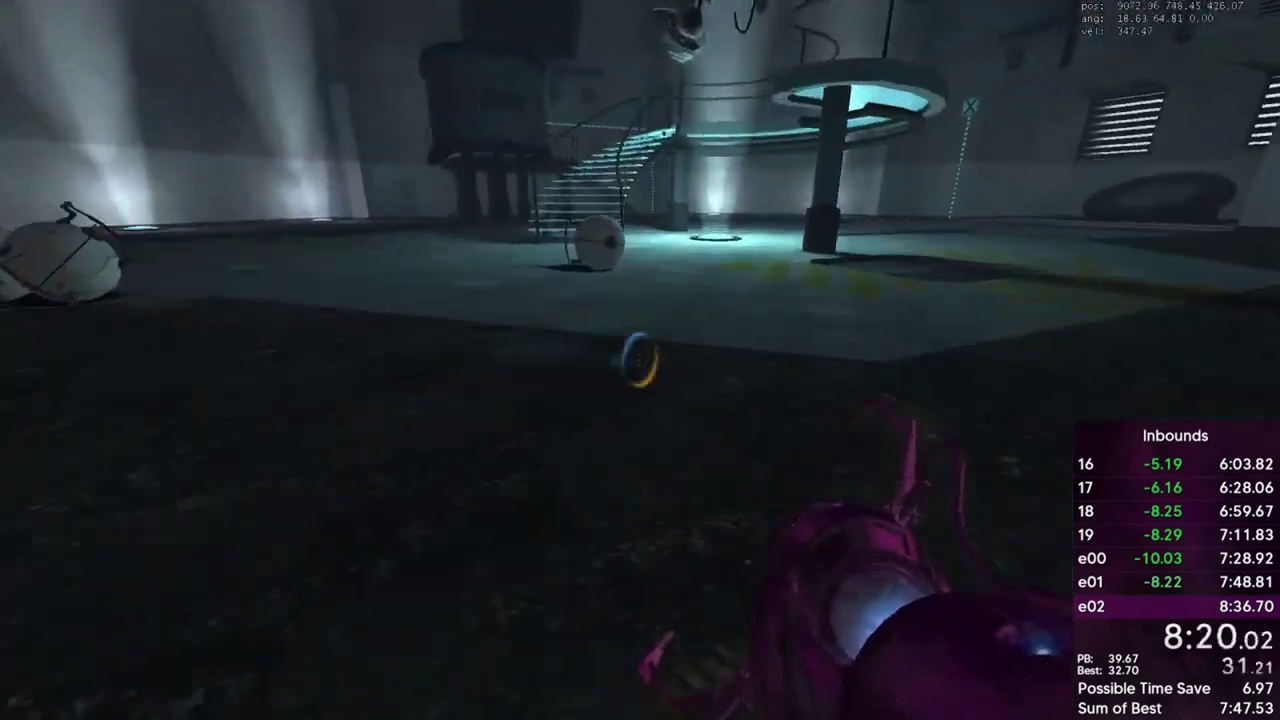
key(F6)
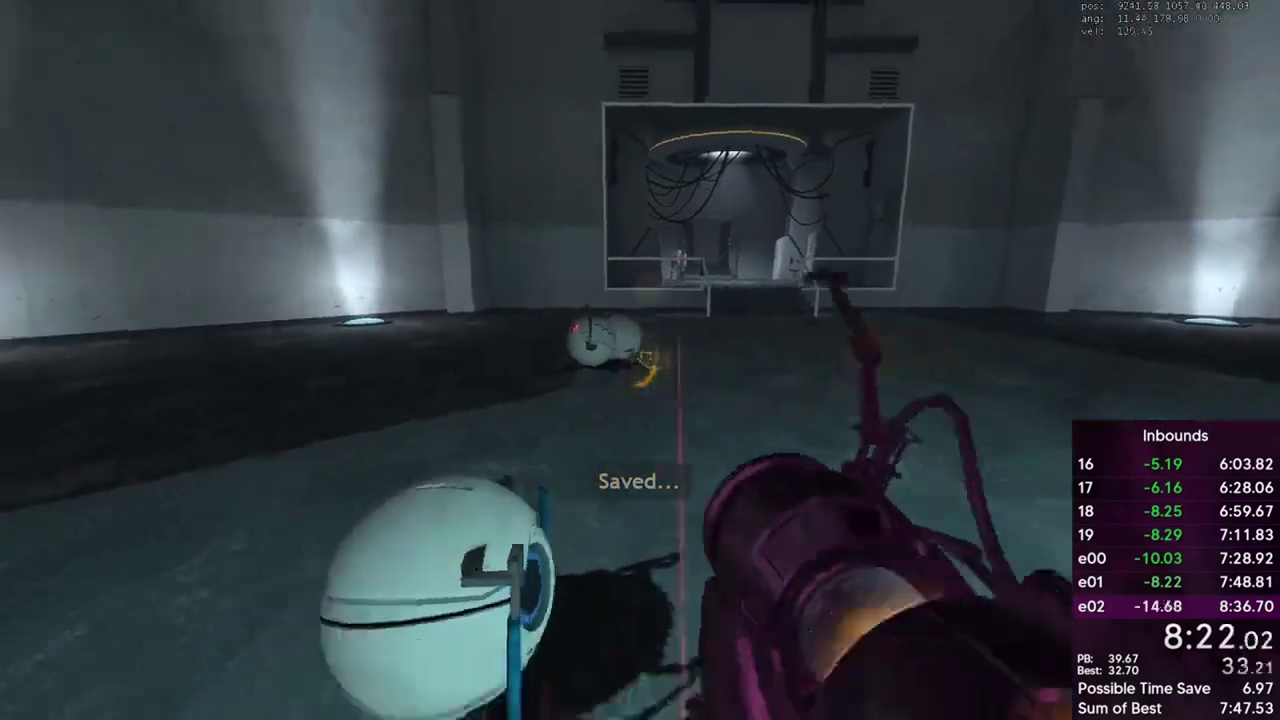
key(w)
click(640, 360)
key(F6)
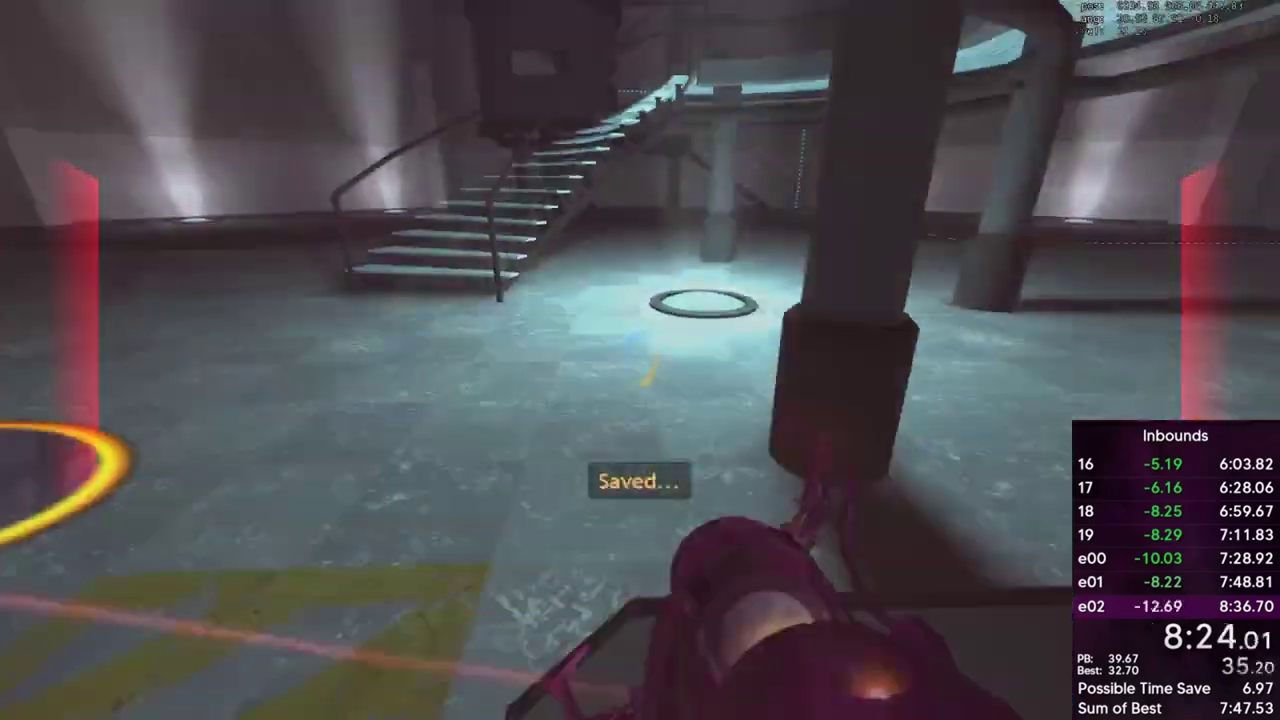
click(640, 360)
key(w)
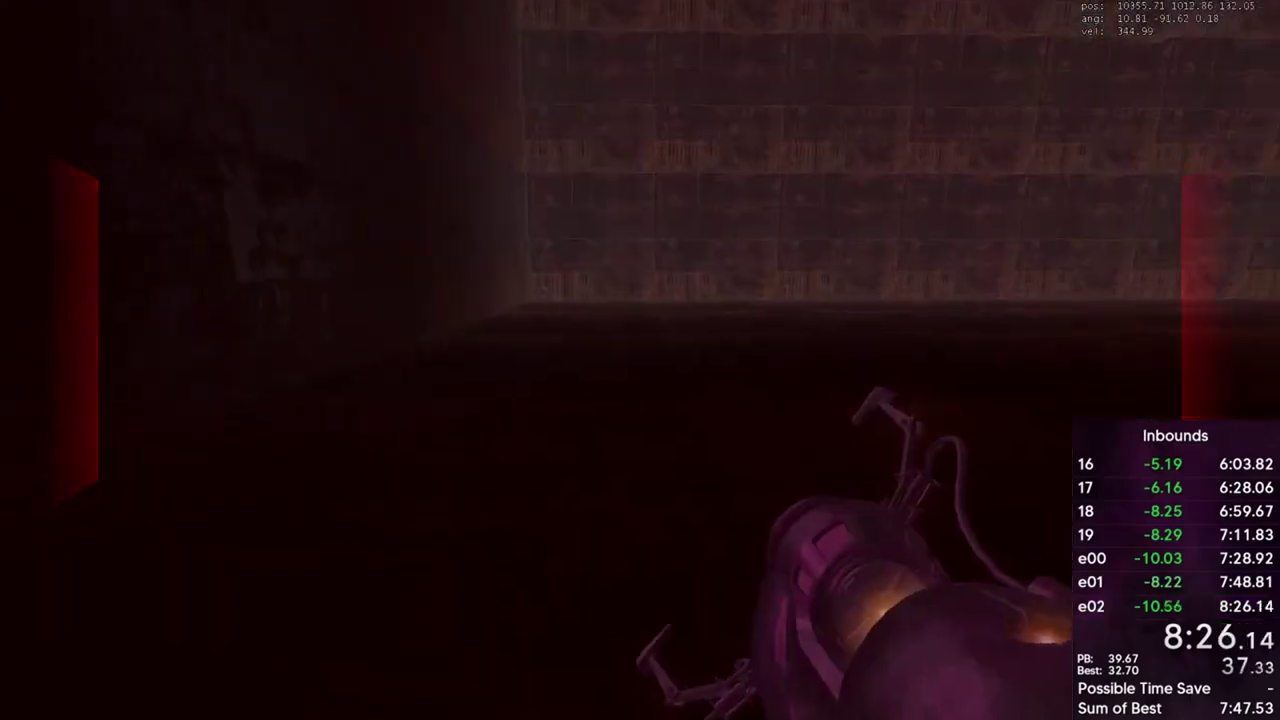
click(640, 360)
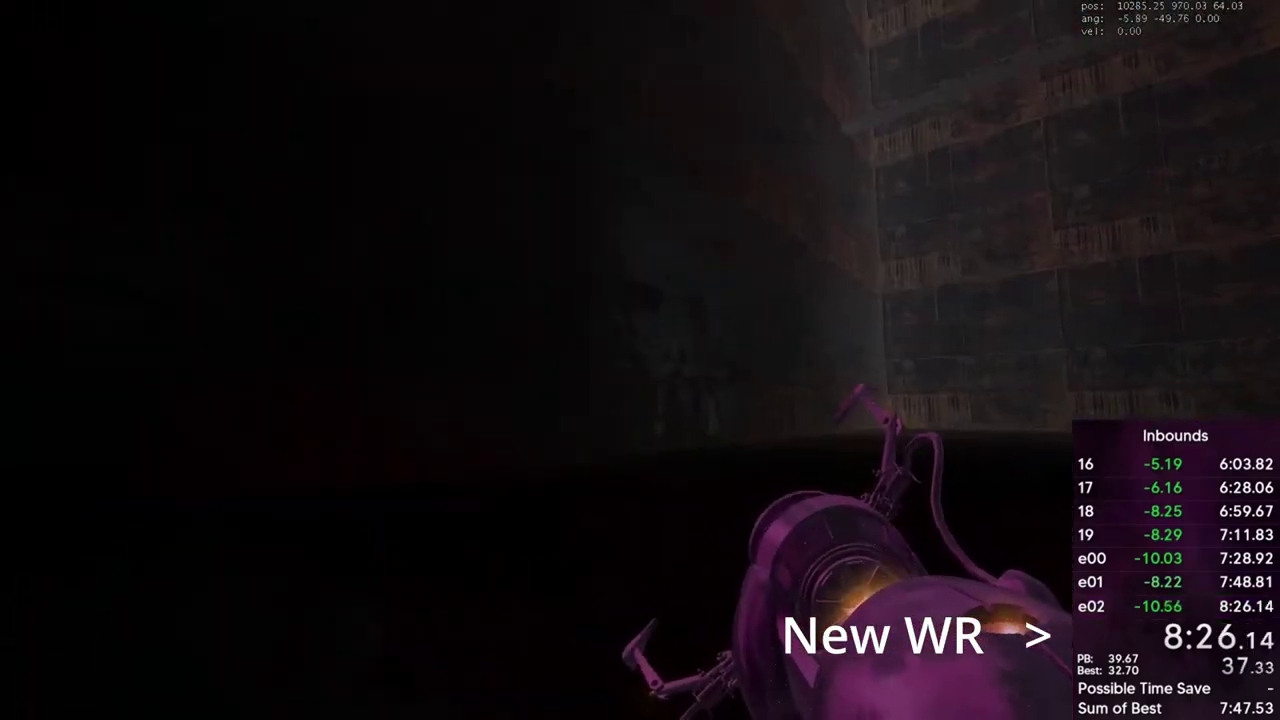
key(grave)
text(speedrun_sto)
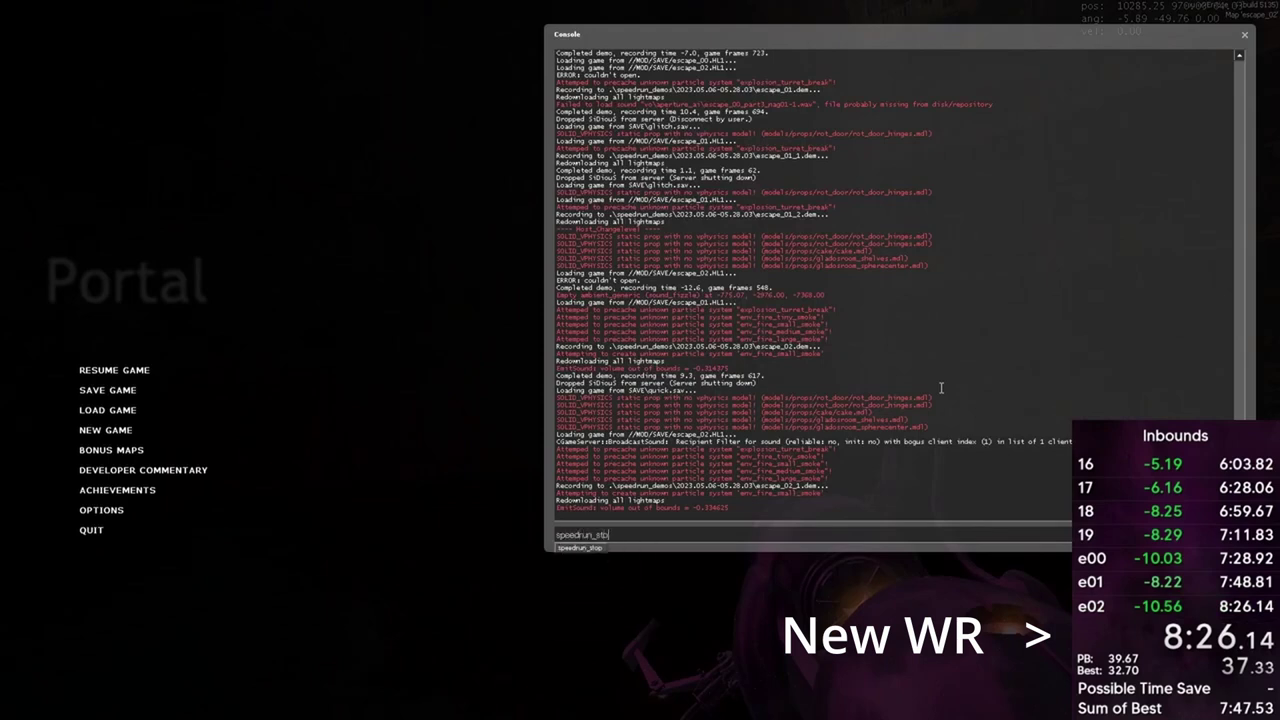
key(Return)
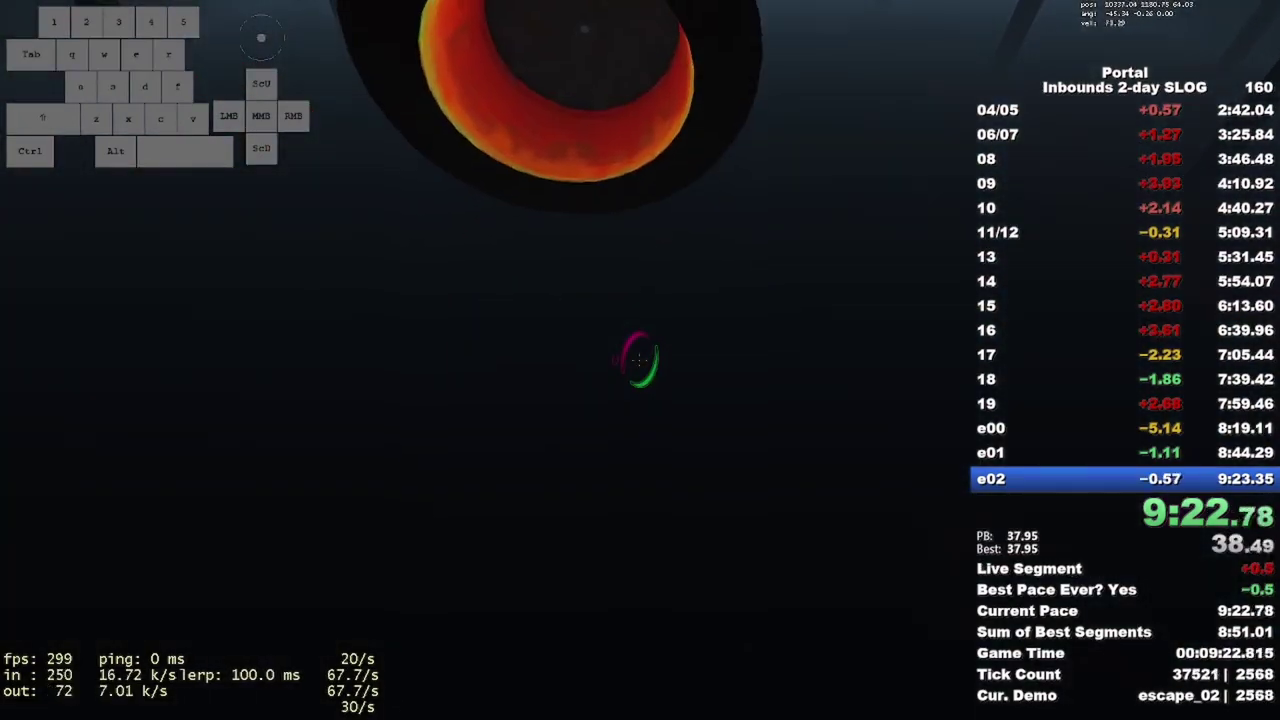
key(grave)
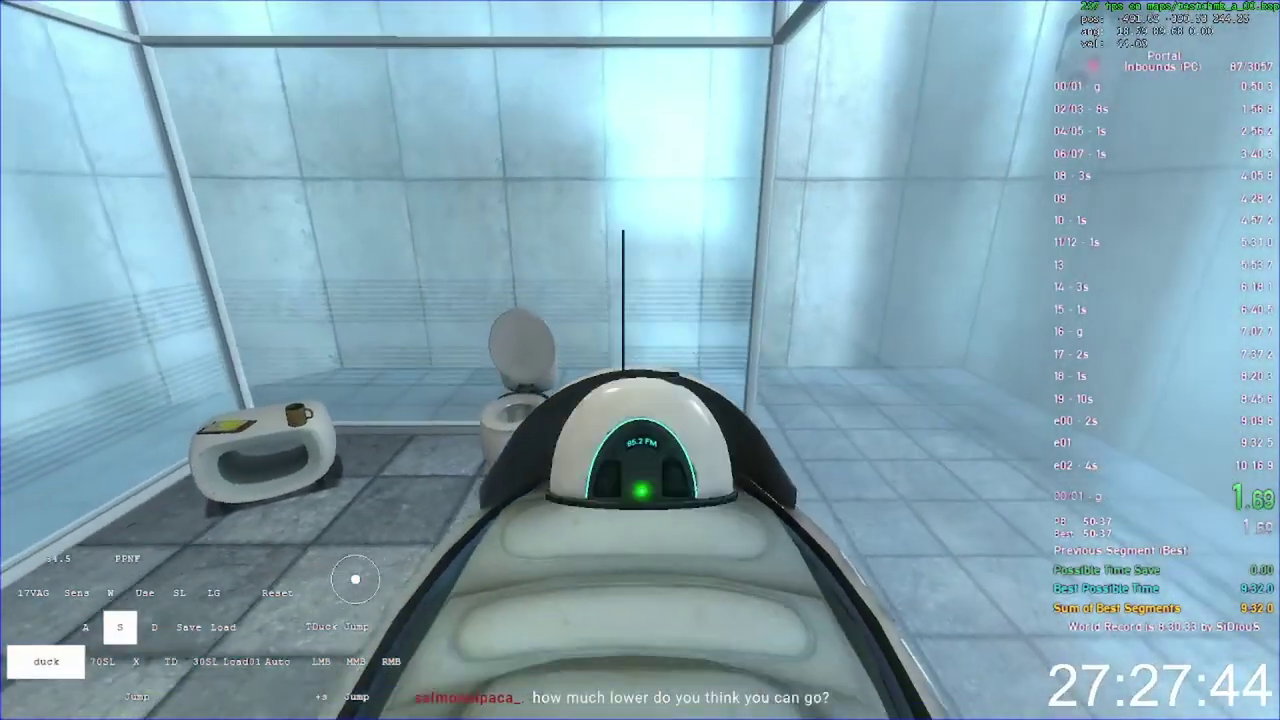
key(s)
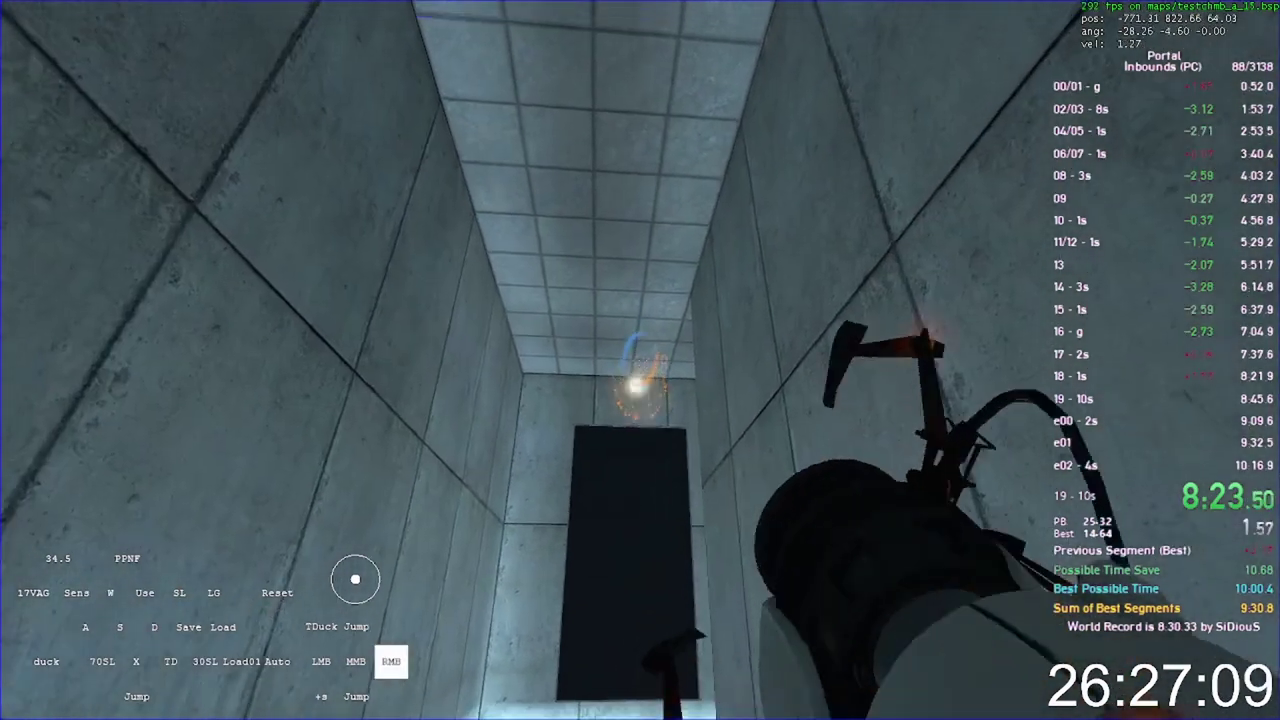
click(640, 360)
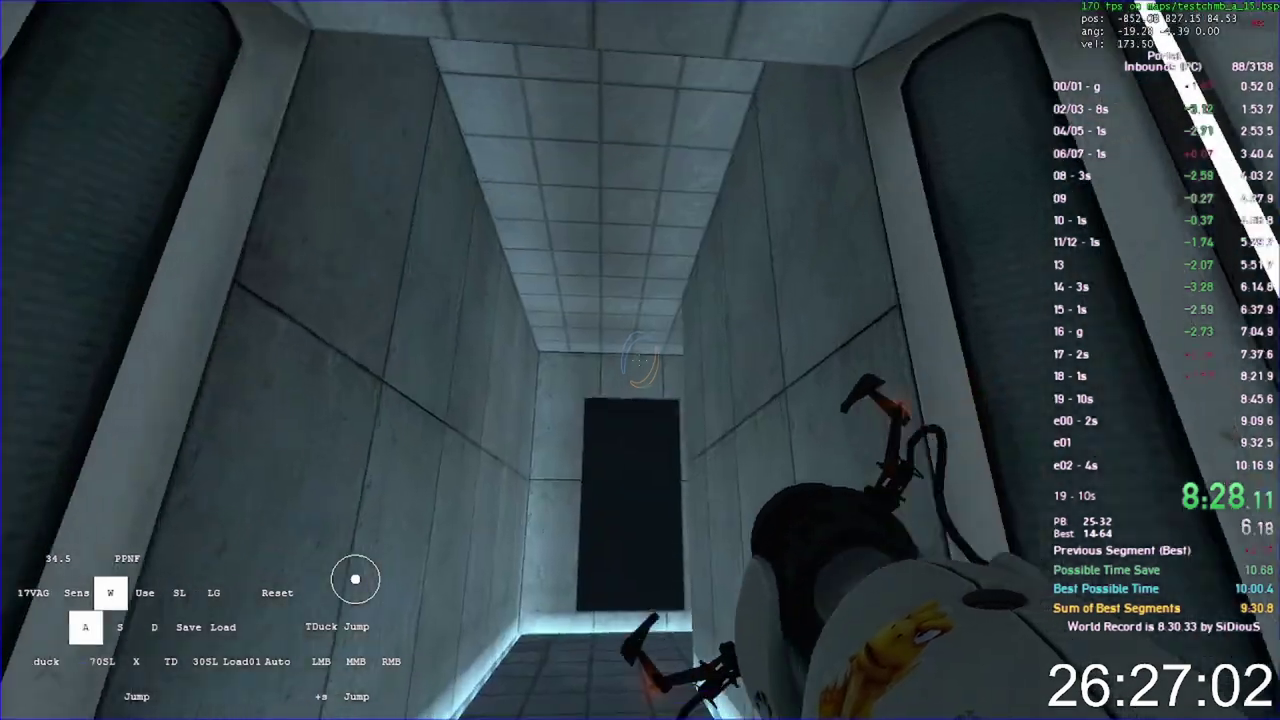
right_click(640, 360)
click(640, 360)
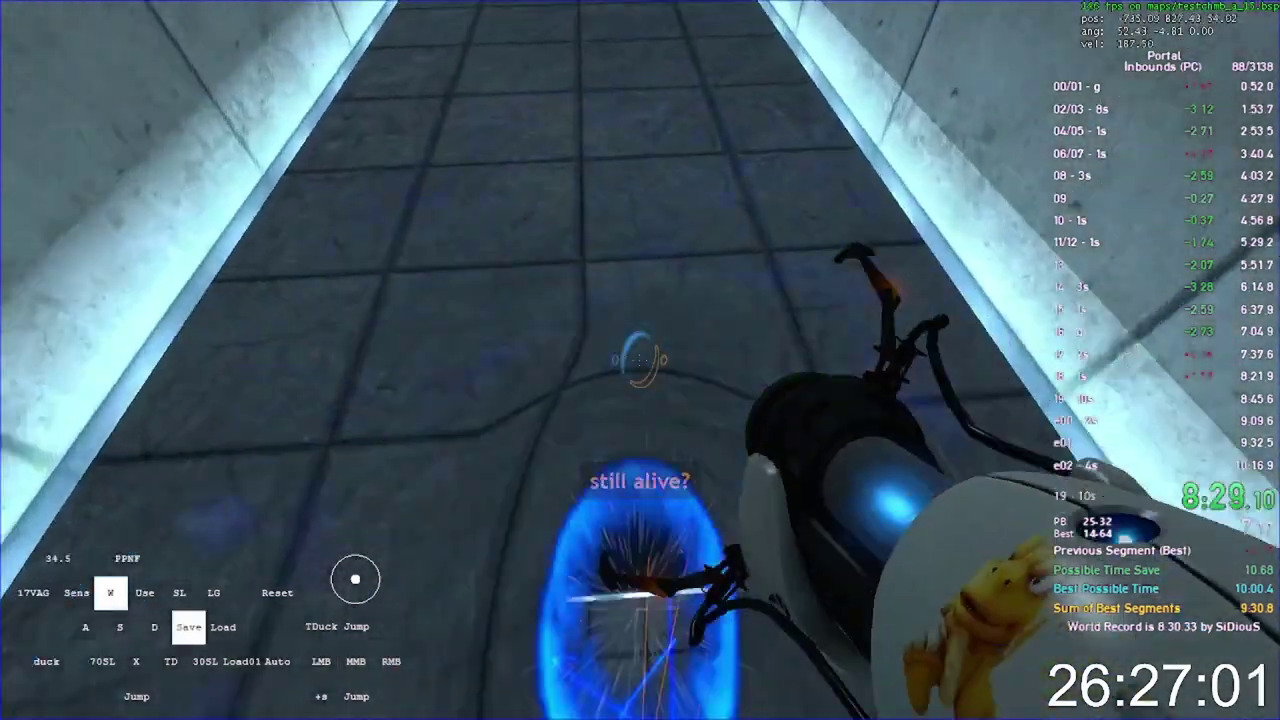
key(ctrl)
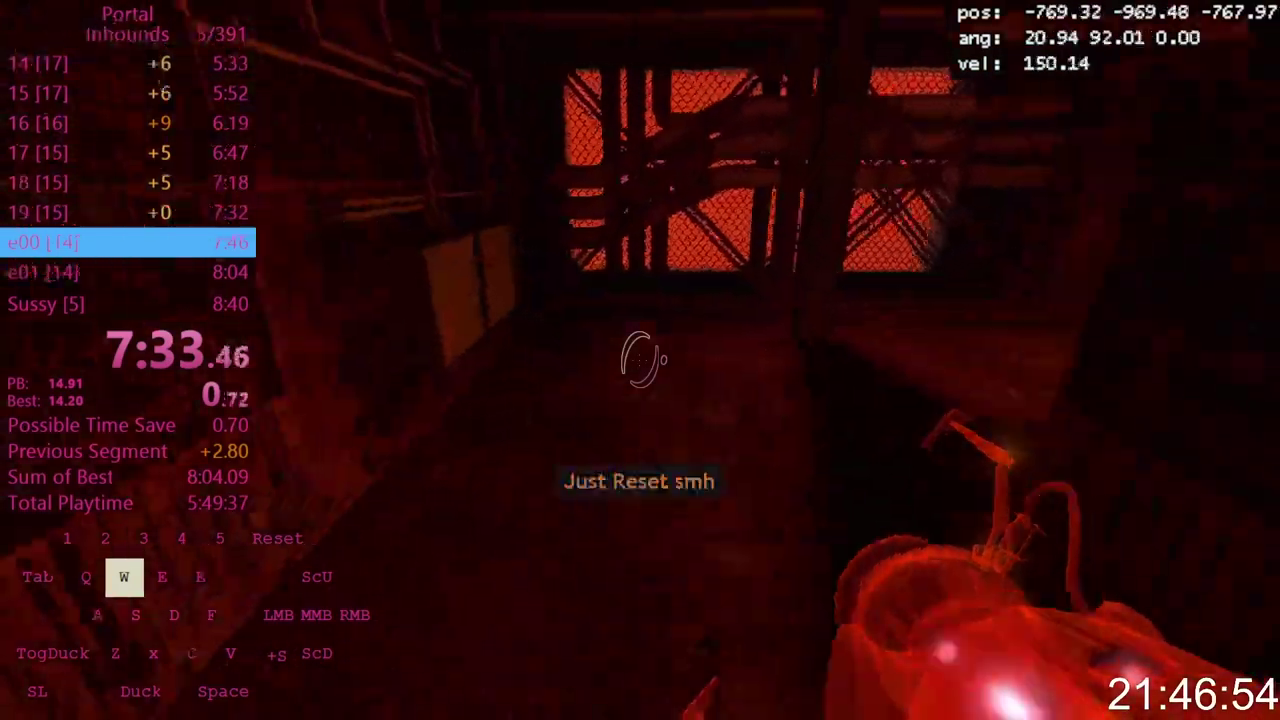
key(w)
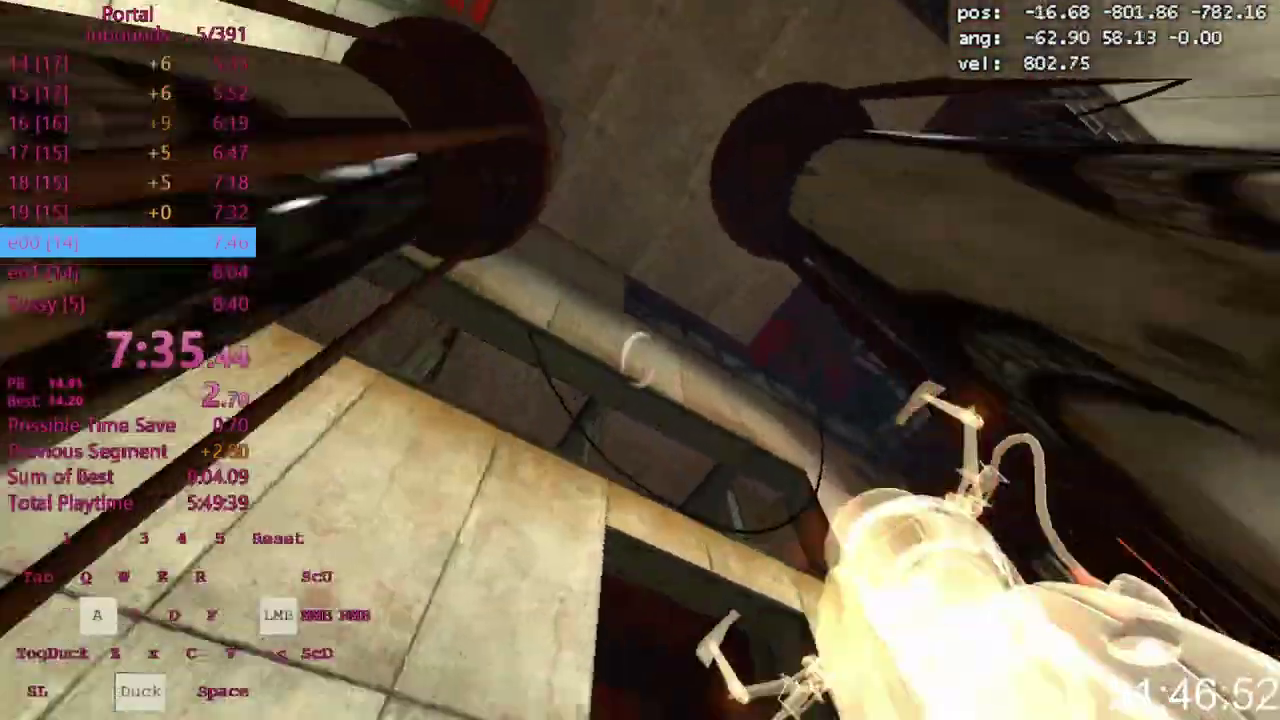
key(w)
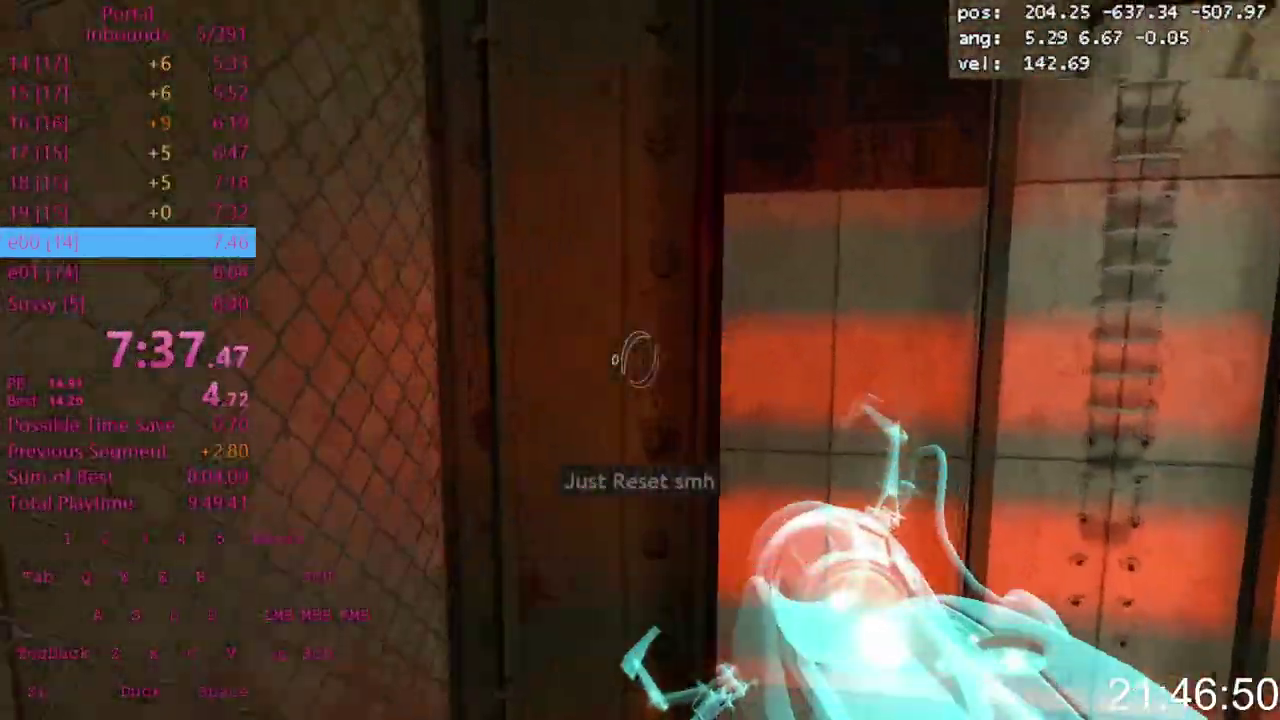
key(w)
key(w)
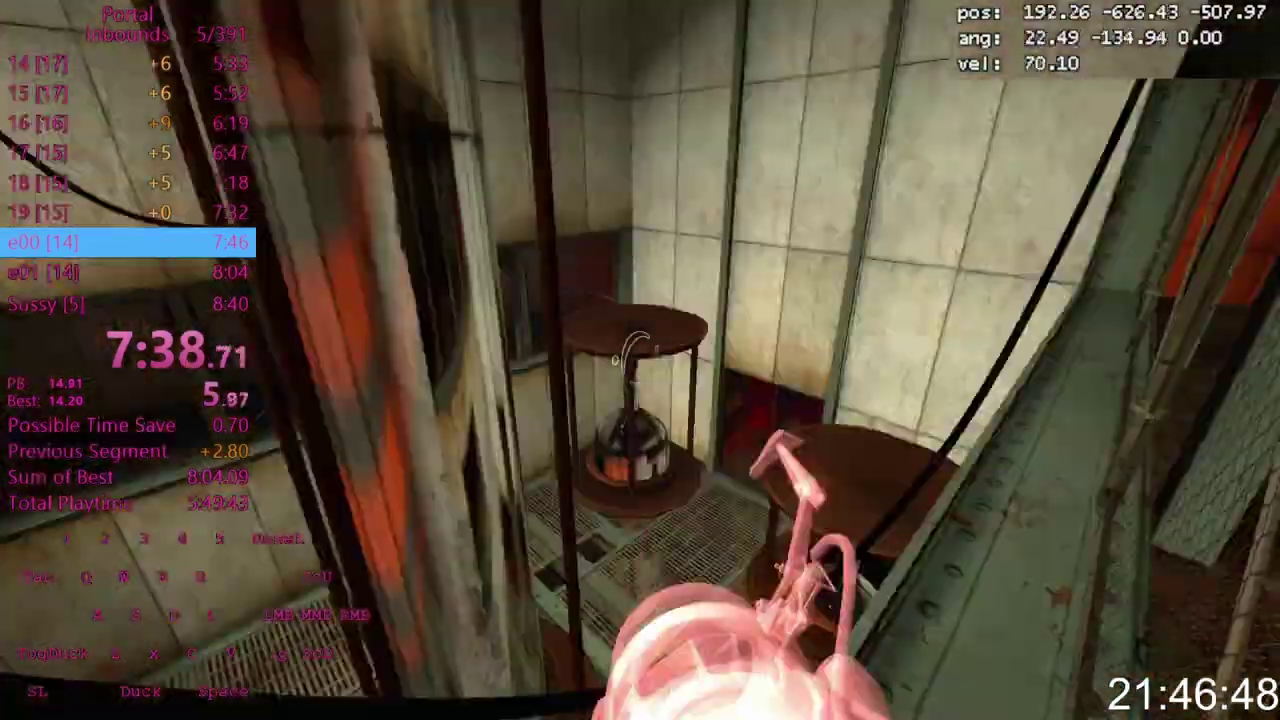
key(w)
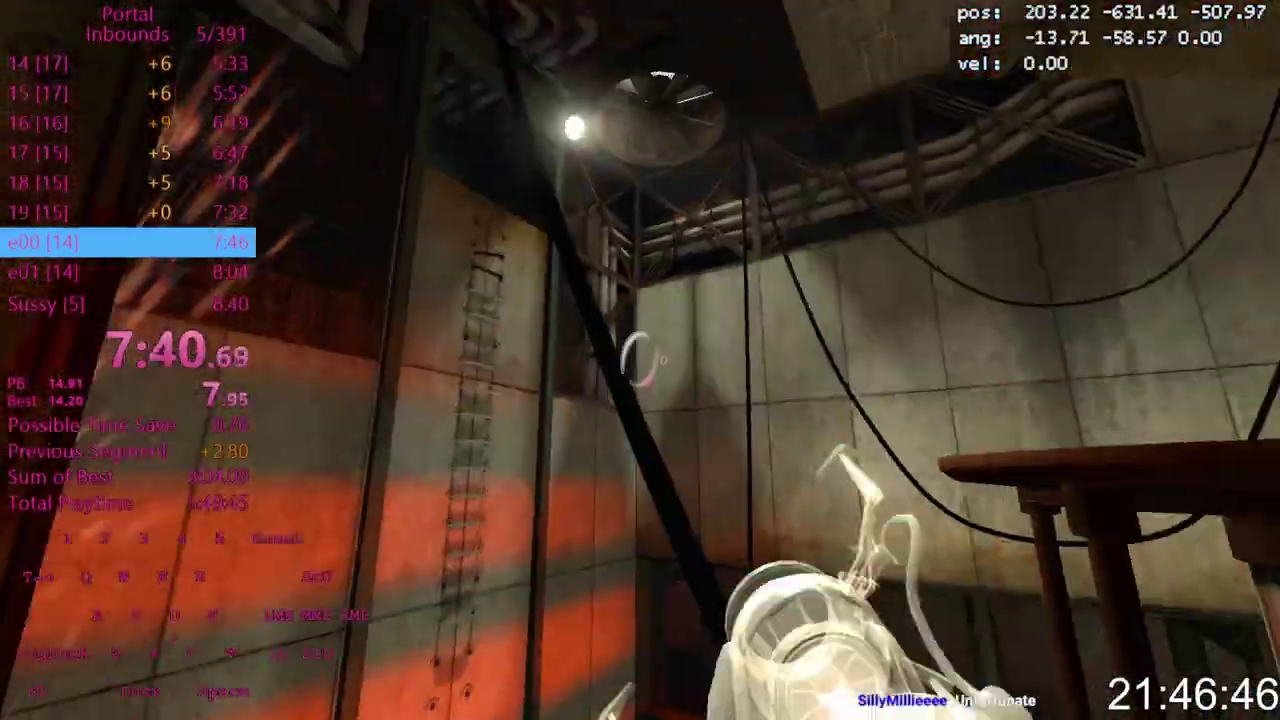
key(w)
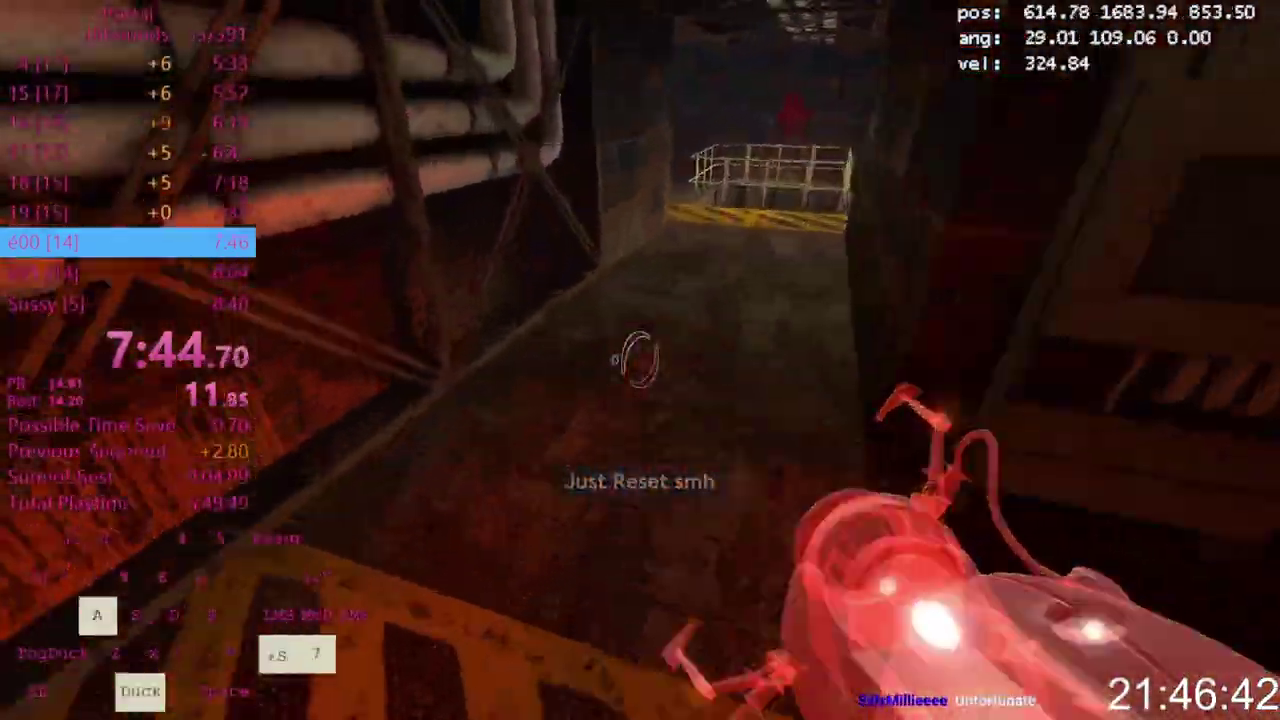
key(w)
click(640, 360)
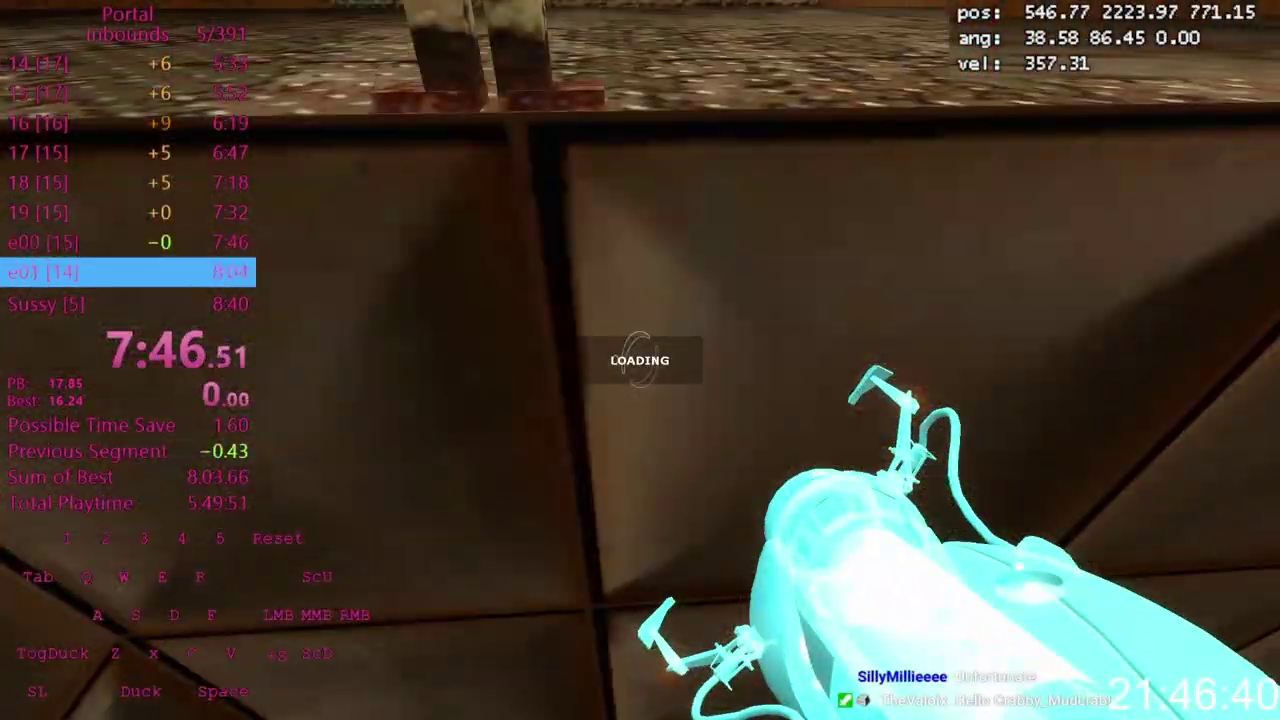
key(a+s)
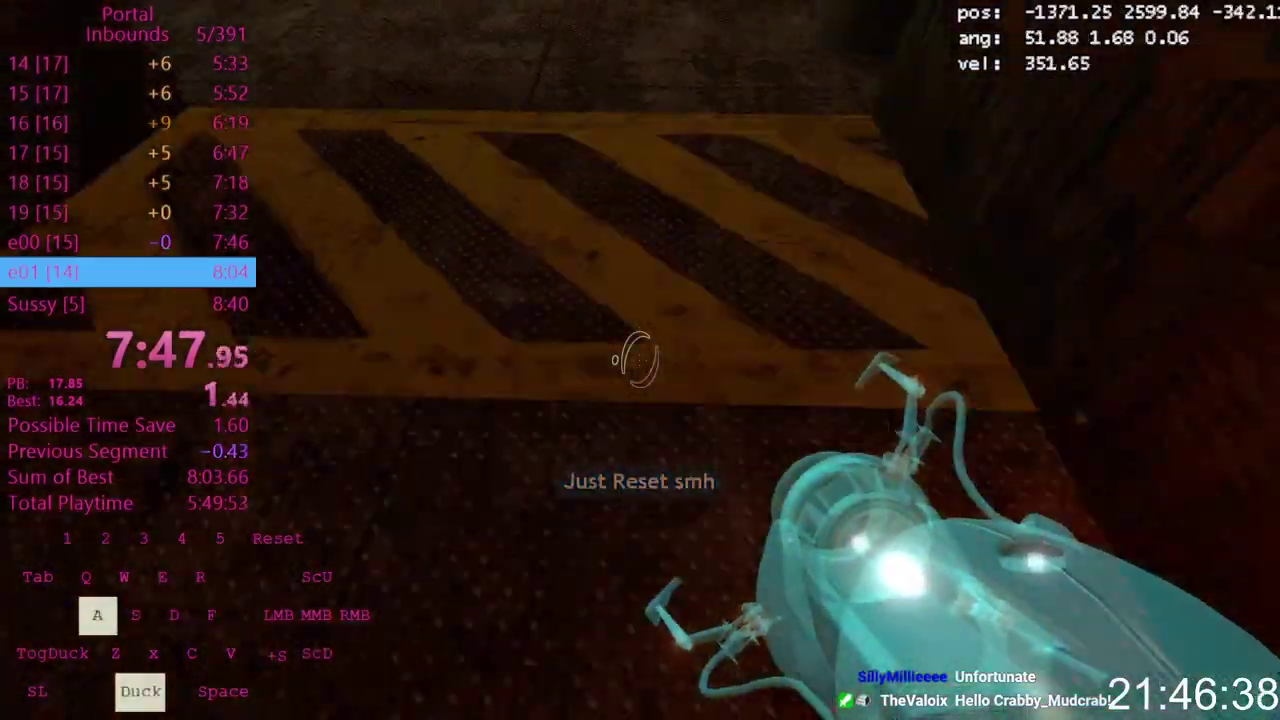
key(w)
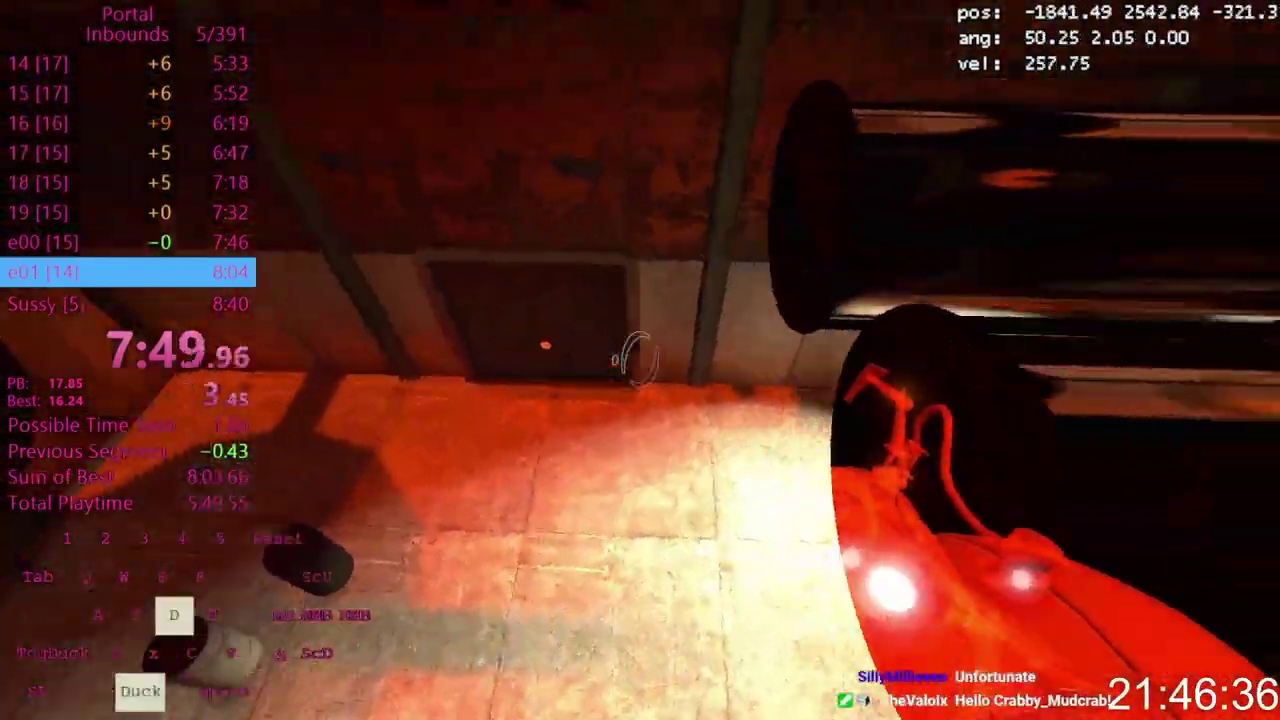
right_click(640, 360)
click(640, 360)
key(w)
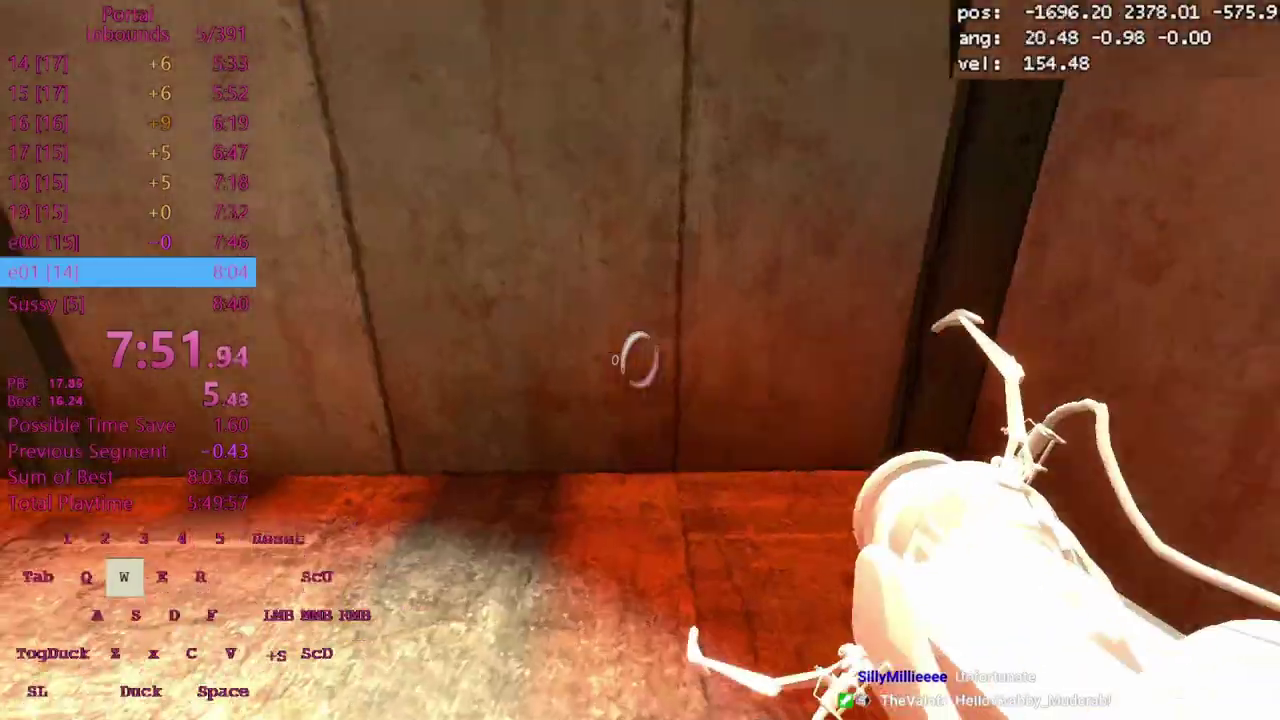
right_click(640, 360)
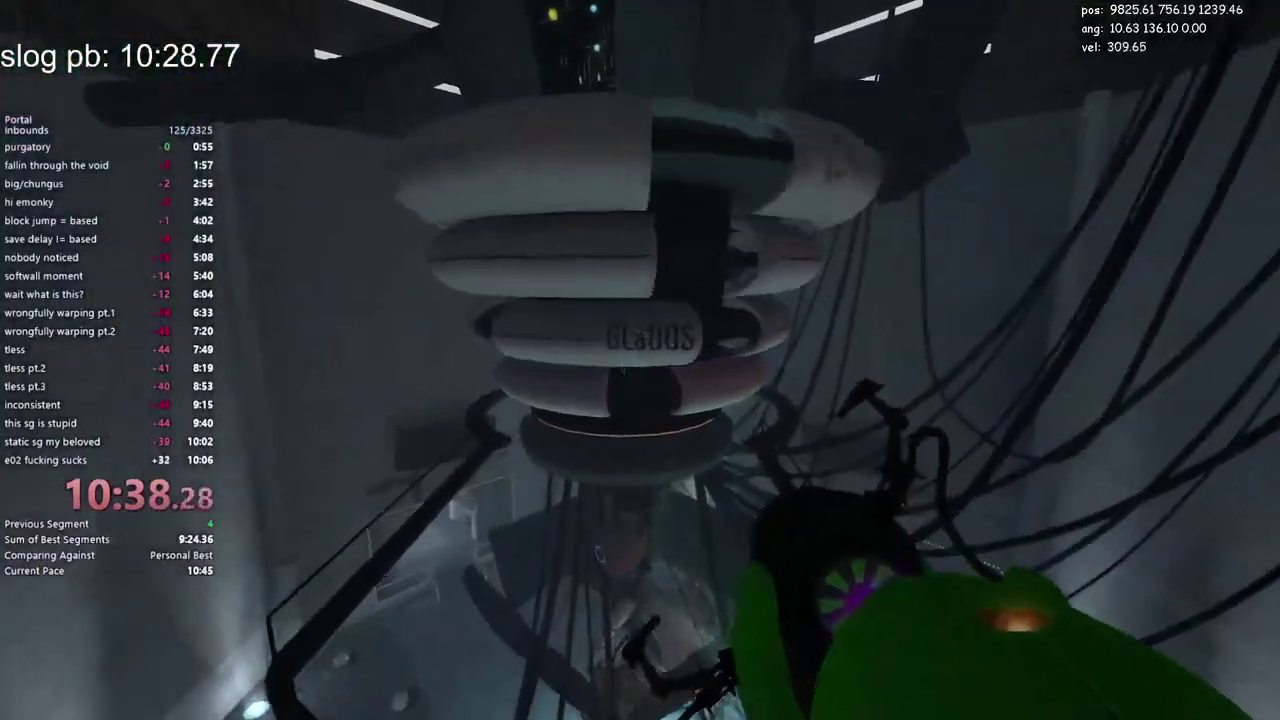
key(w)
click(640, 360)
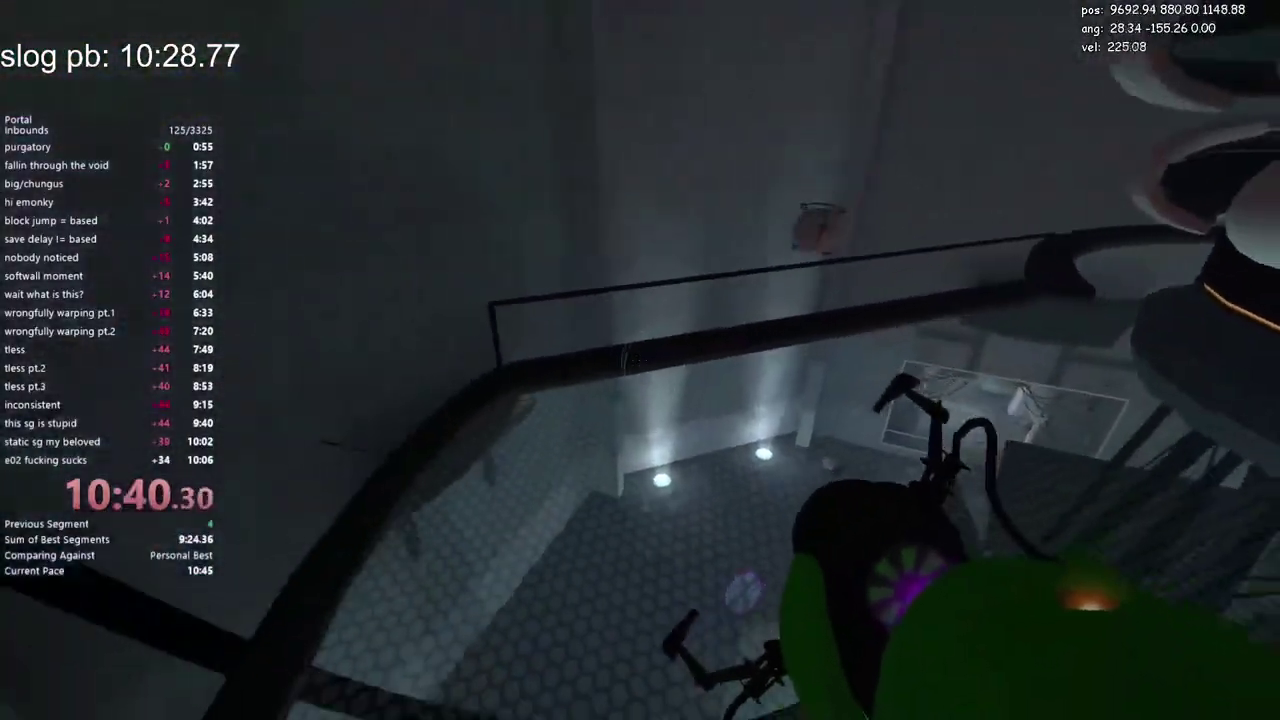
key(w)
click(640, 360)
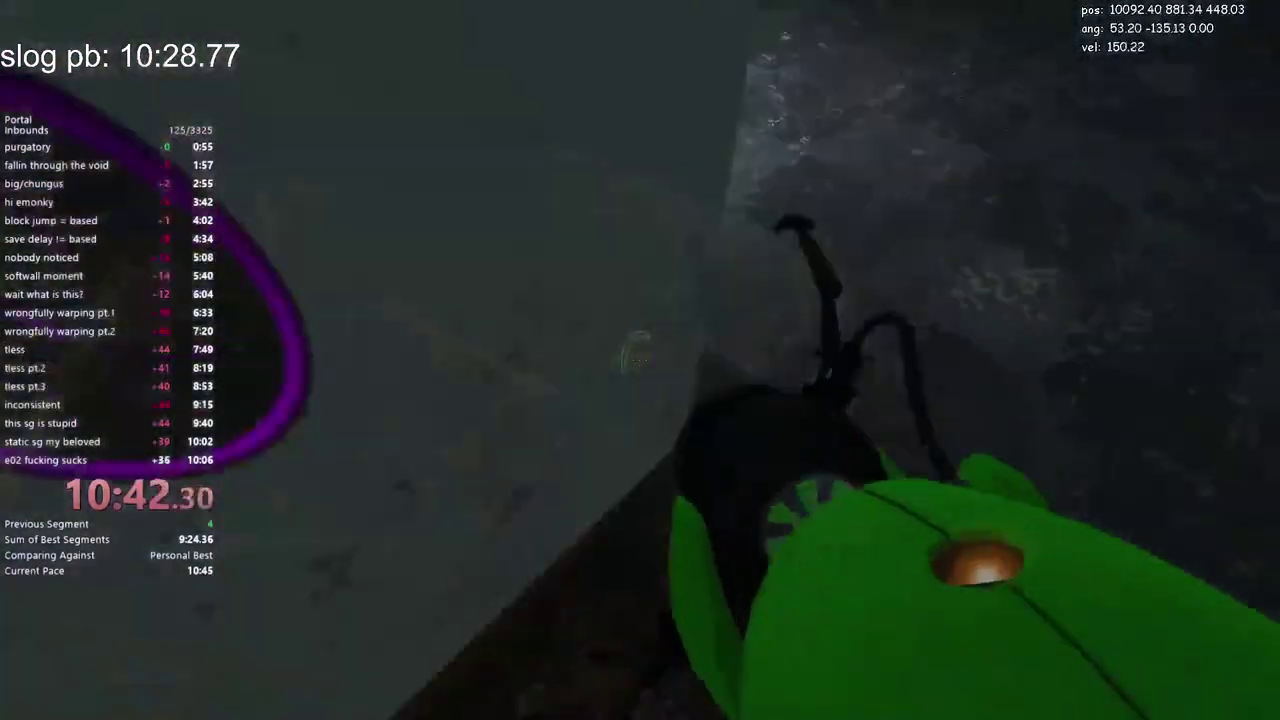
key(w)
click(640, 360)
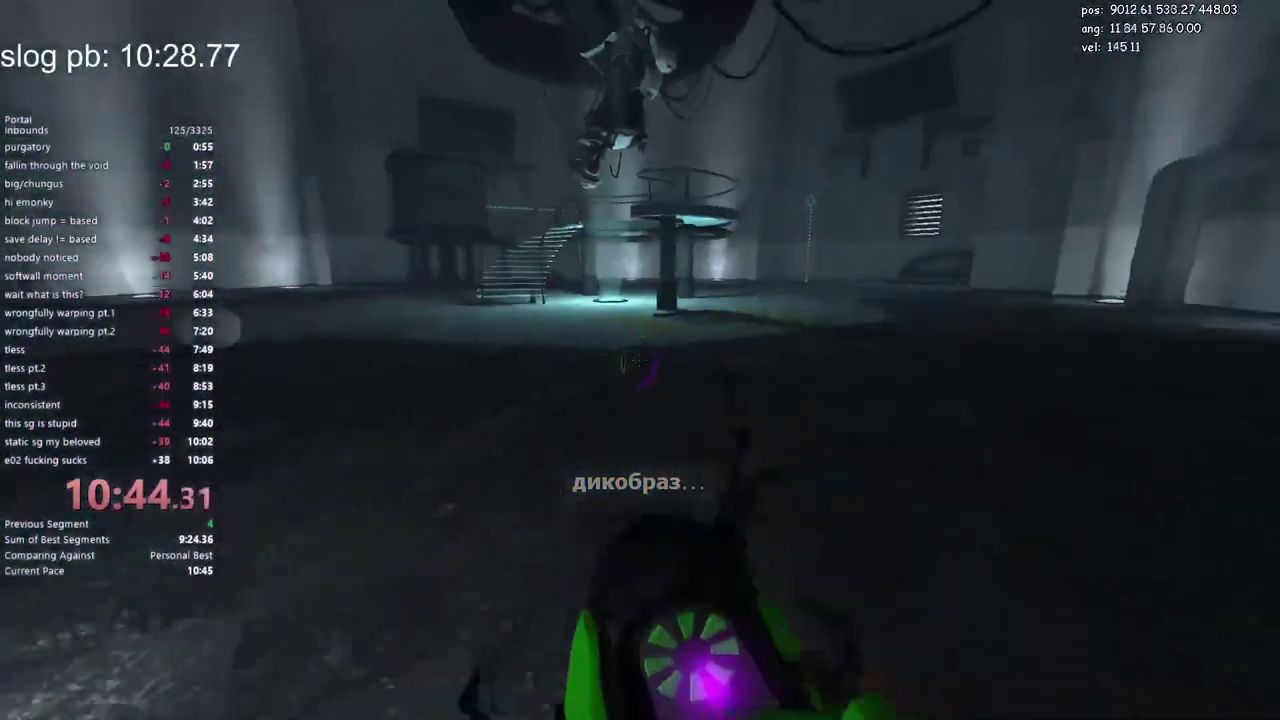
key(w)
key(w)
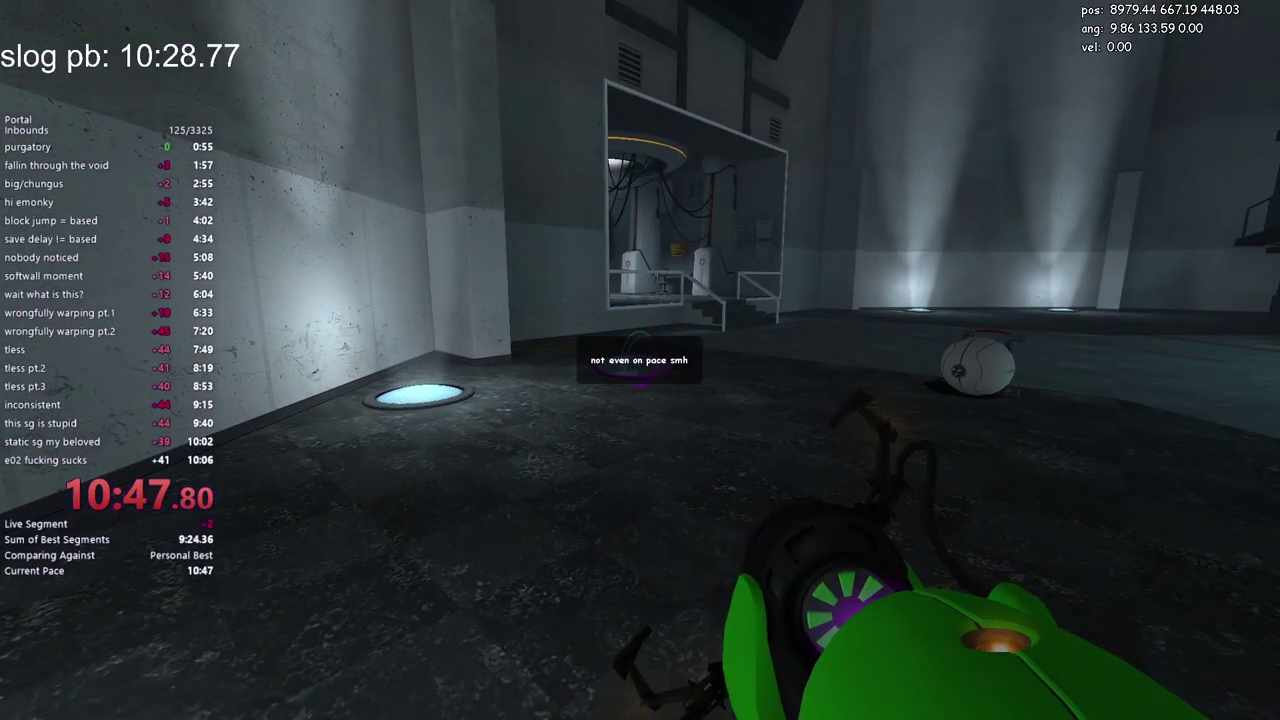
key(w)
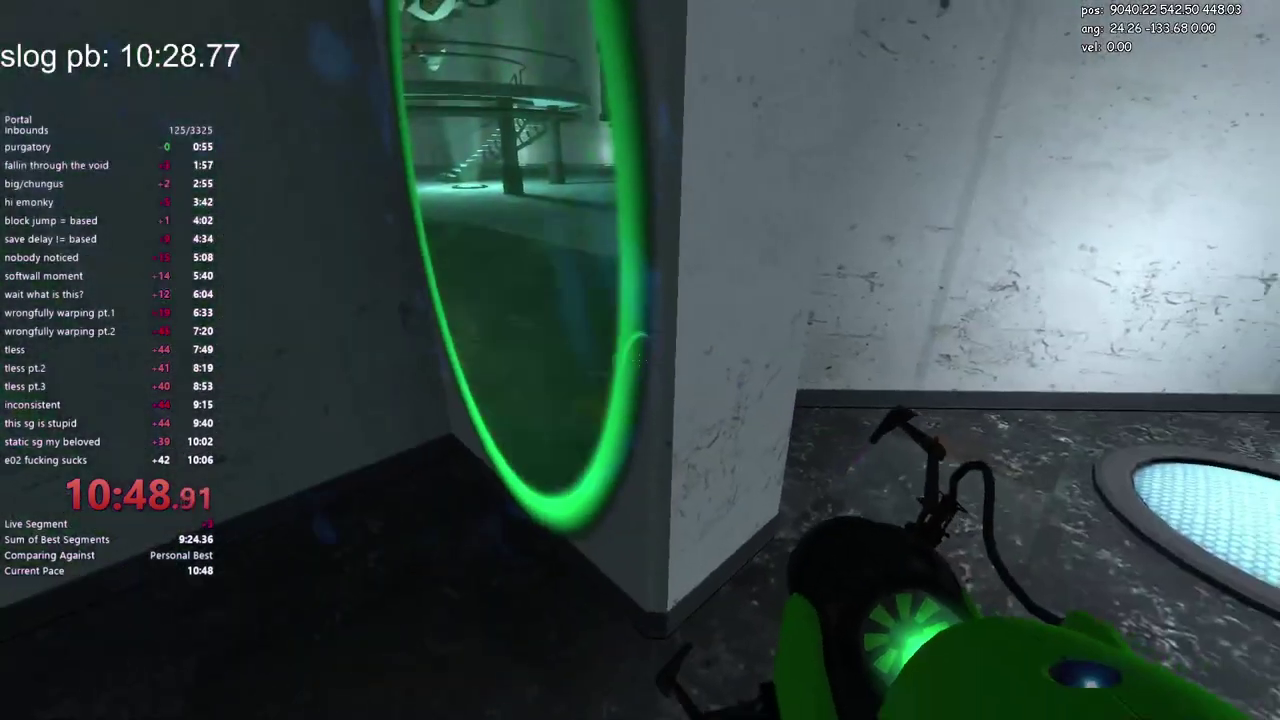
key(w)
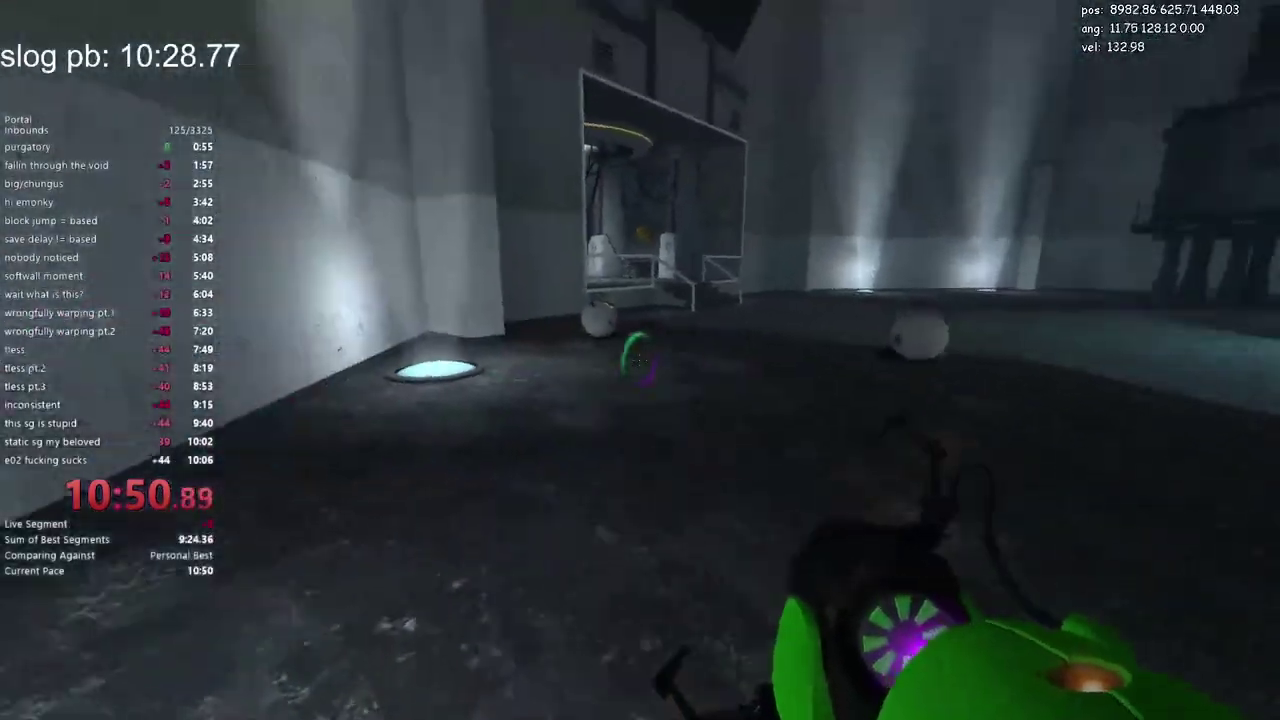
click(640, 360)
key(w)
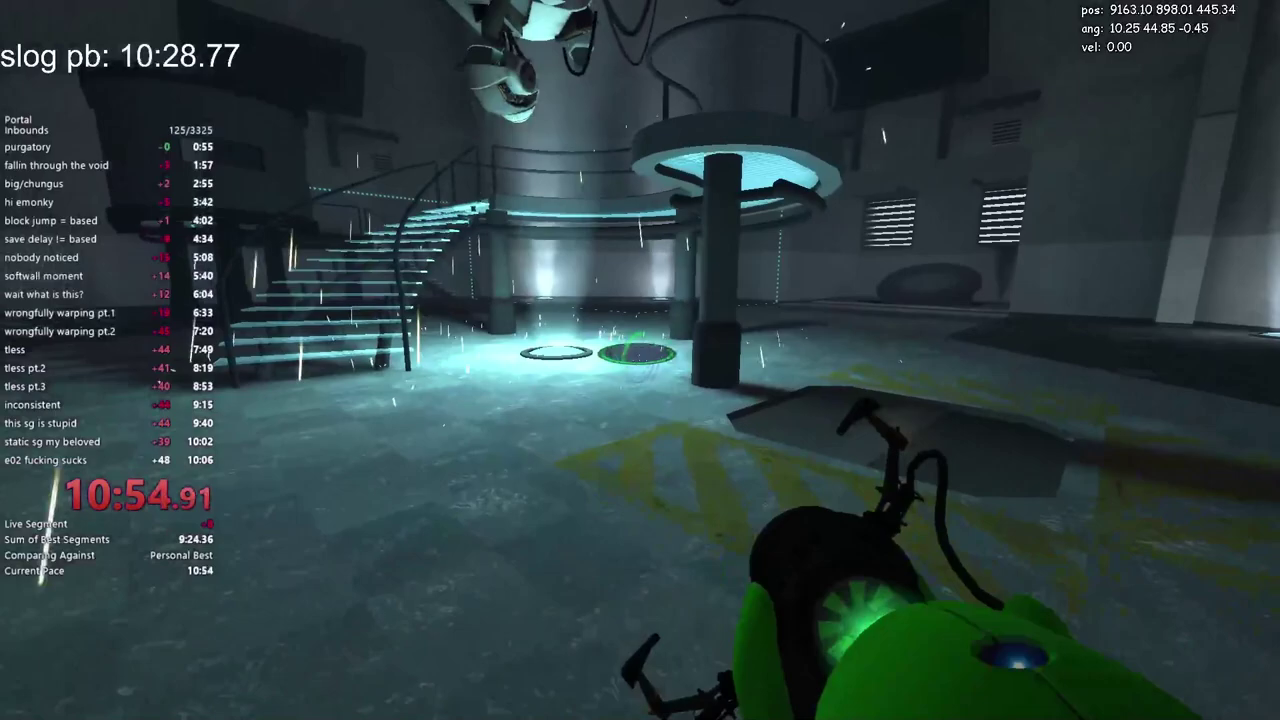
key(w)
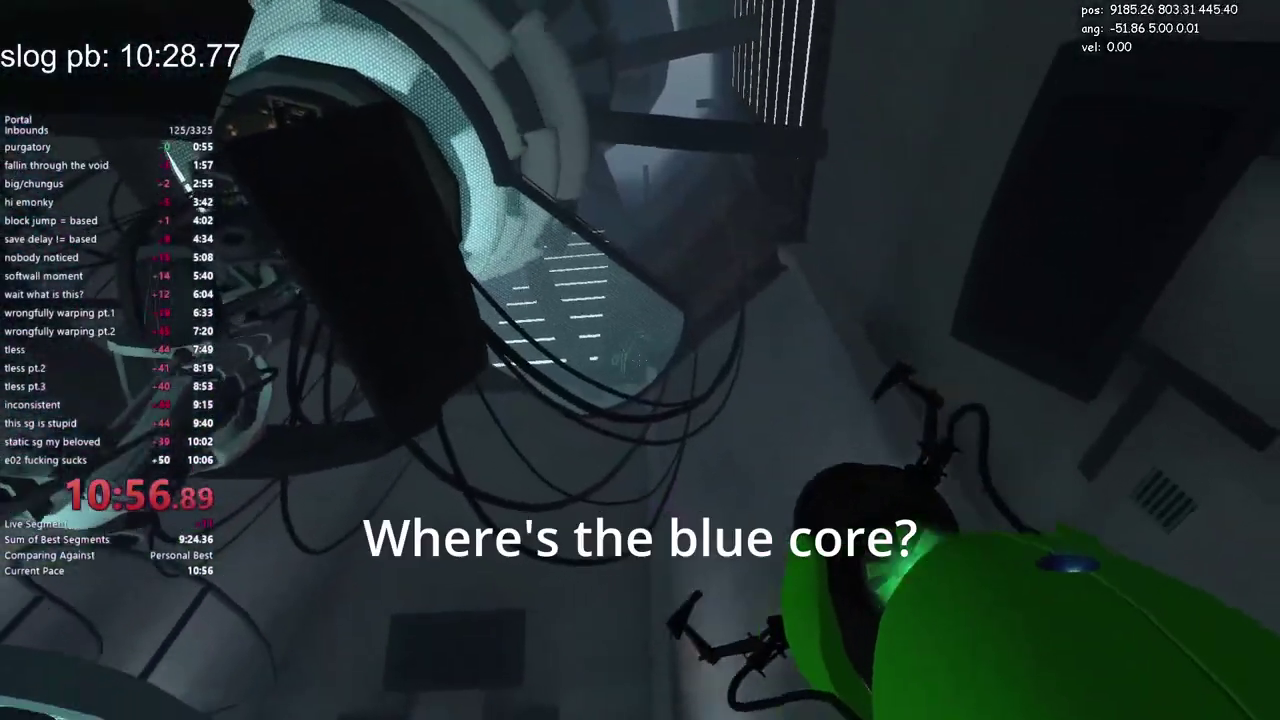
key(w)
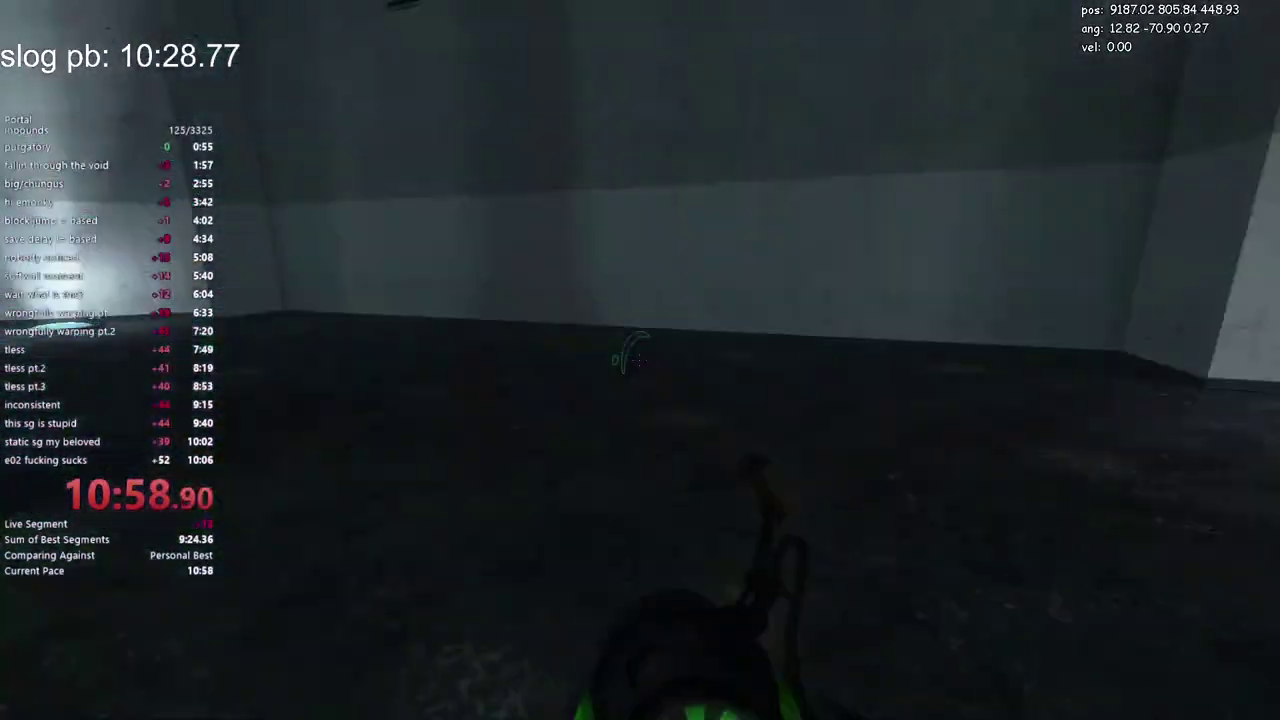
key(w)
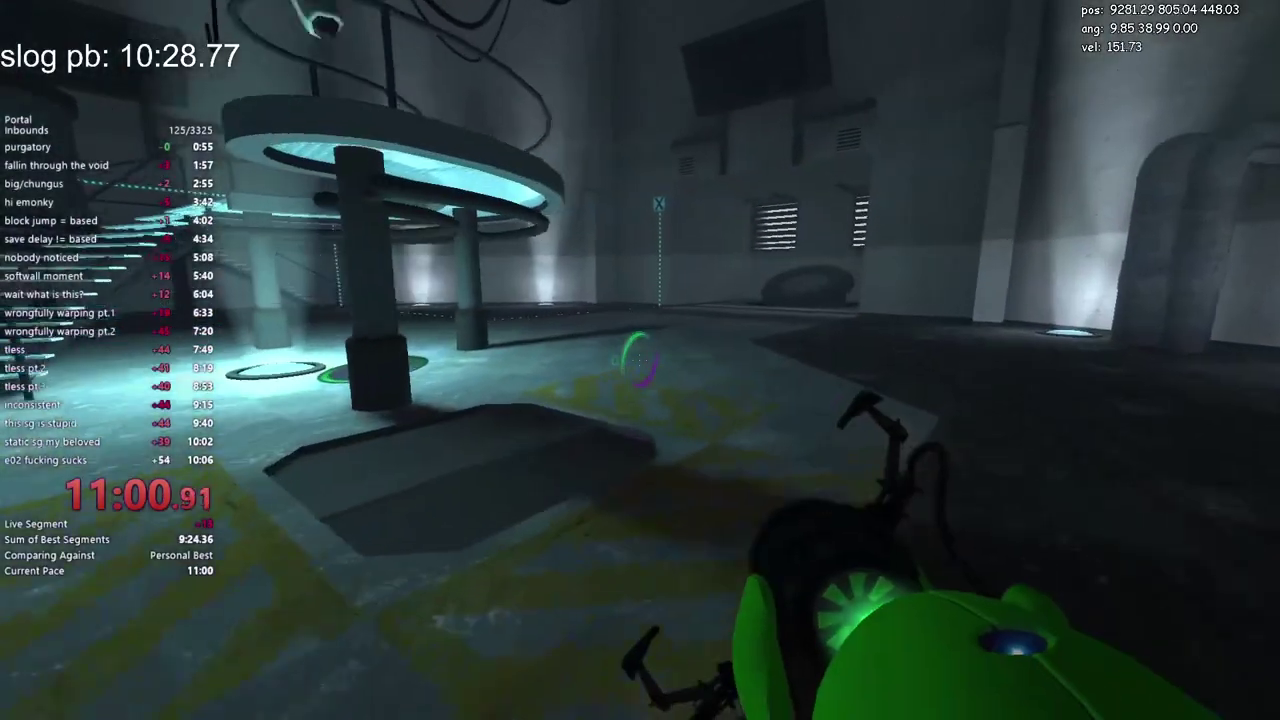
key(w)
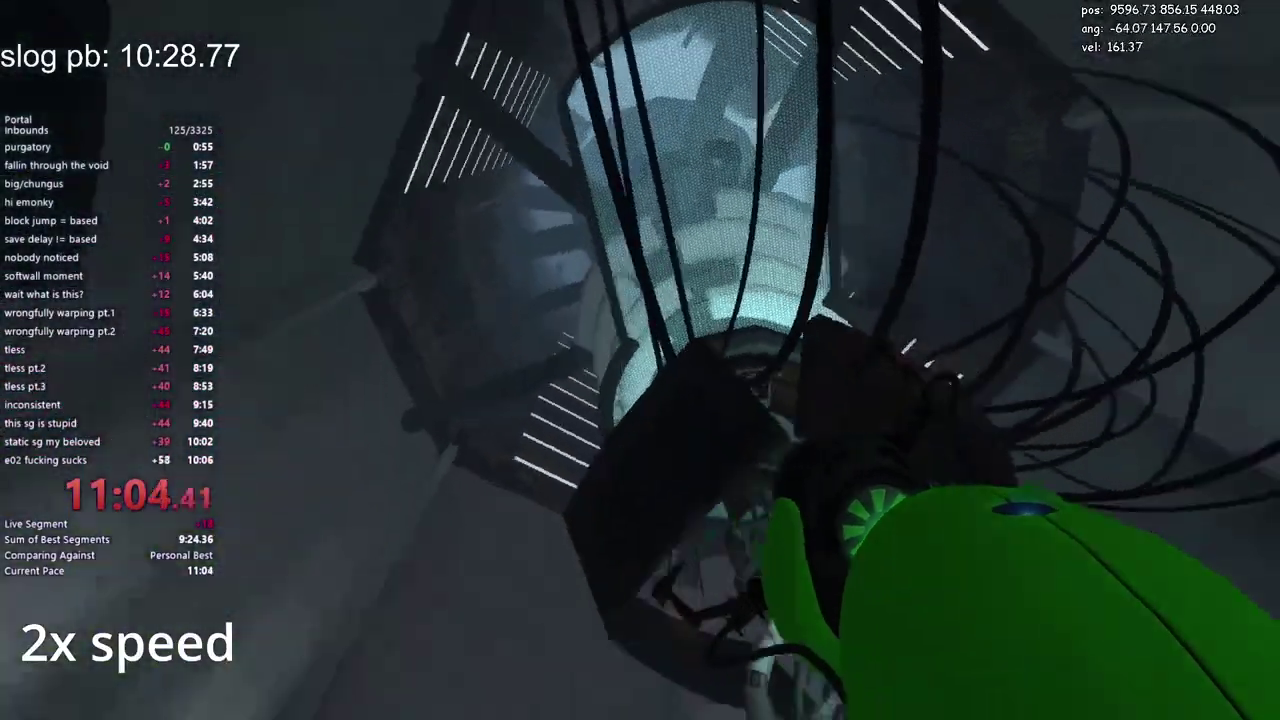
key(w)
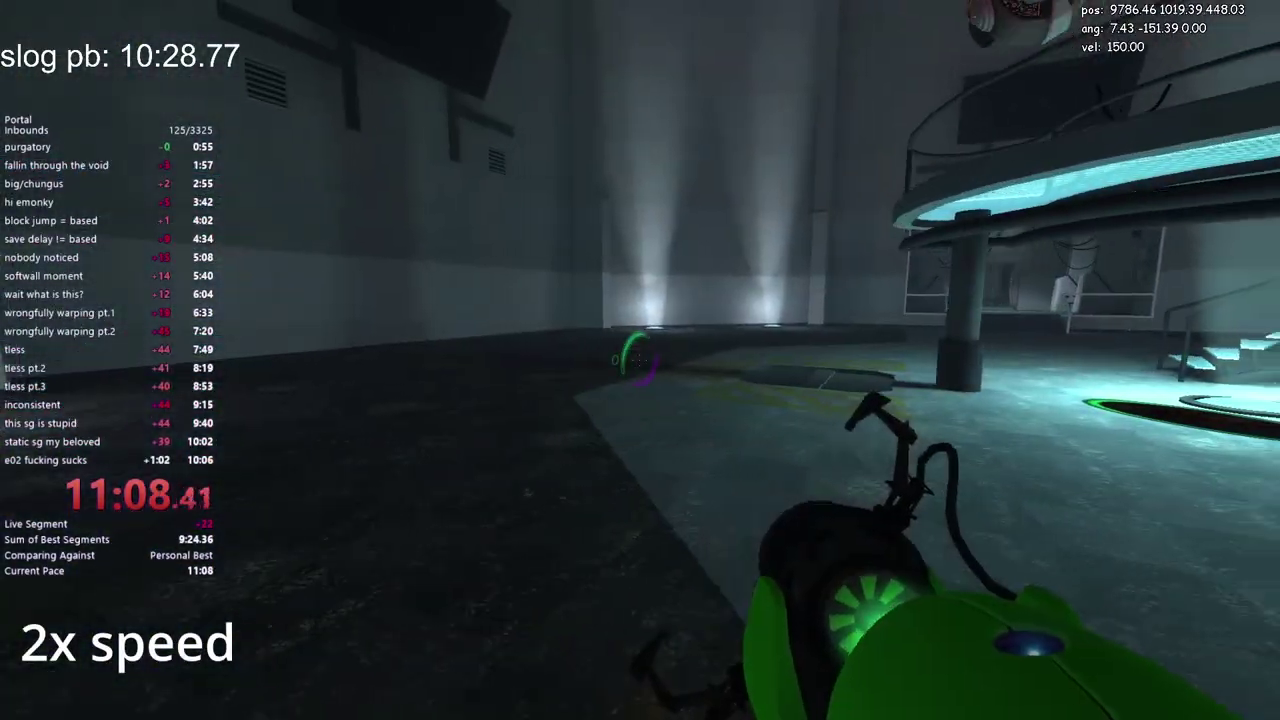
key(w)
key(w)
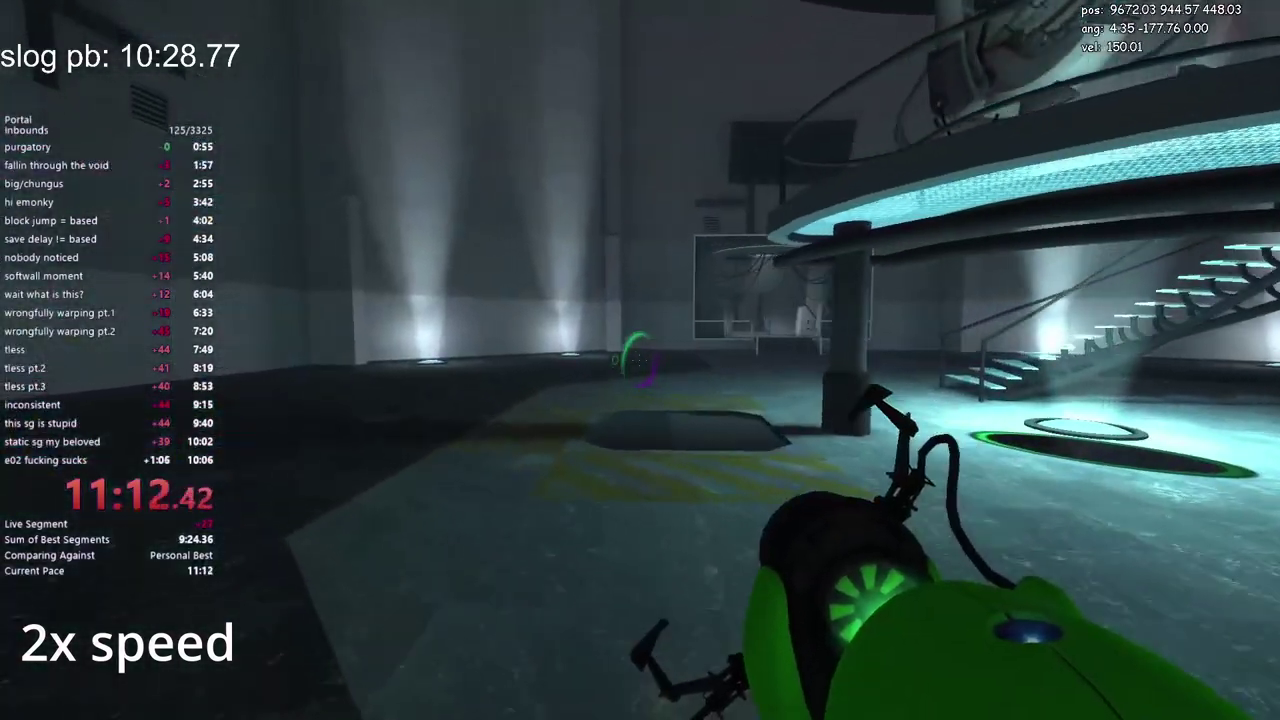
key(w)
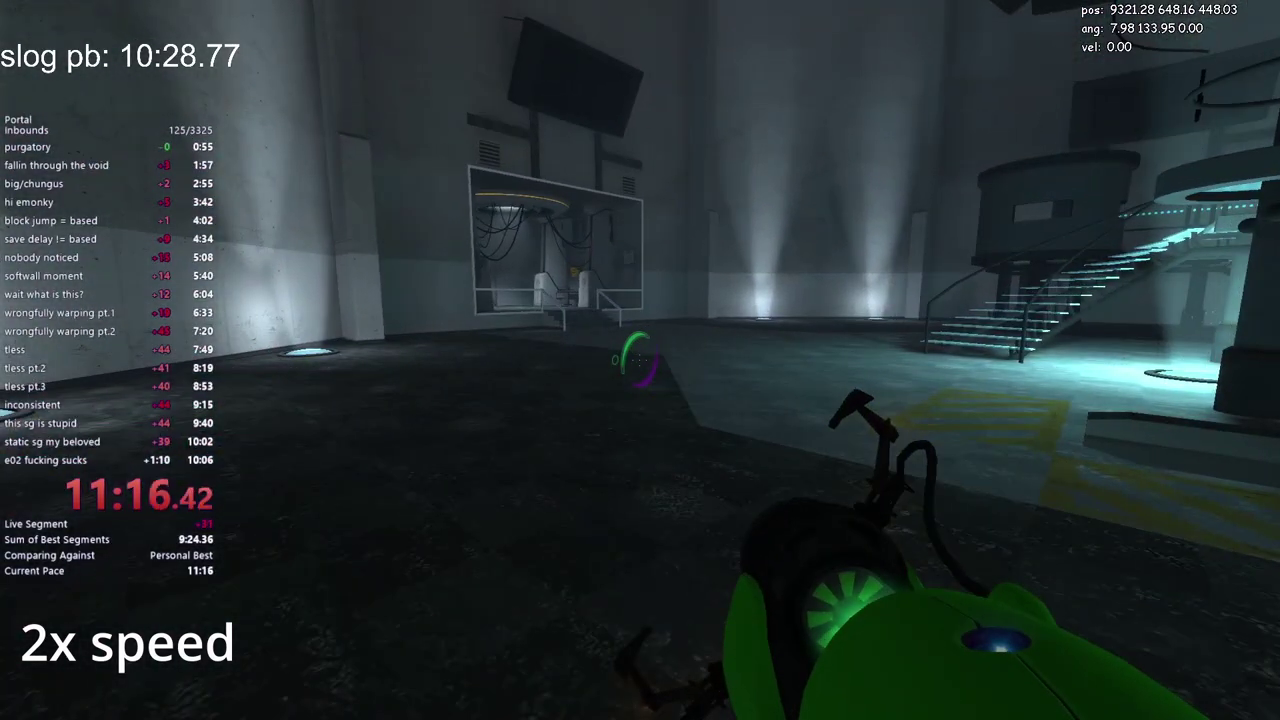
key(w)
key(w)
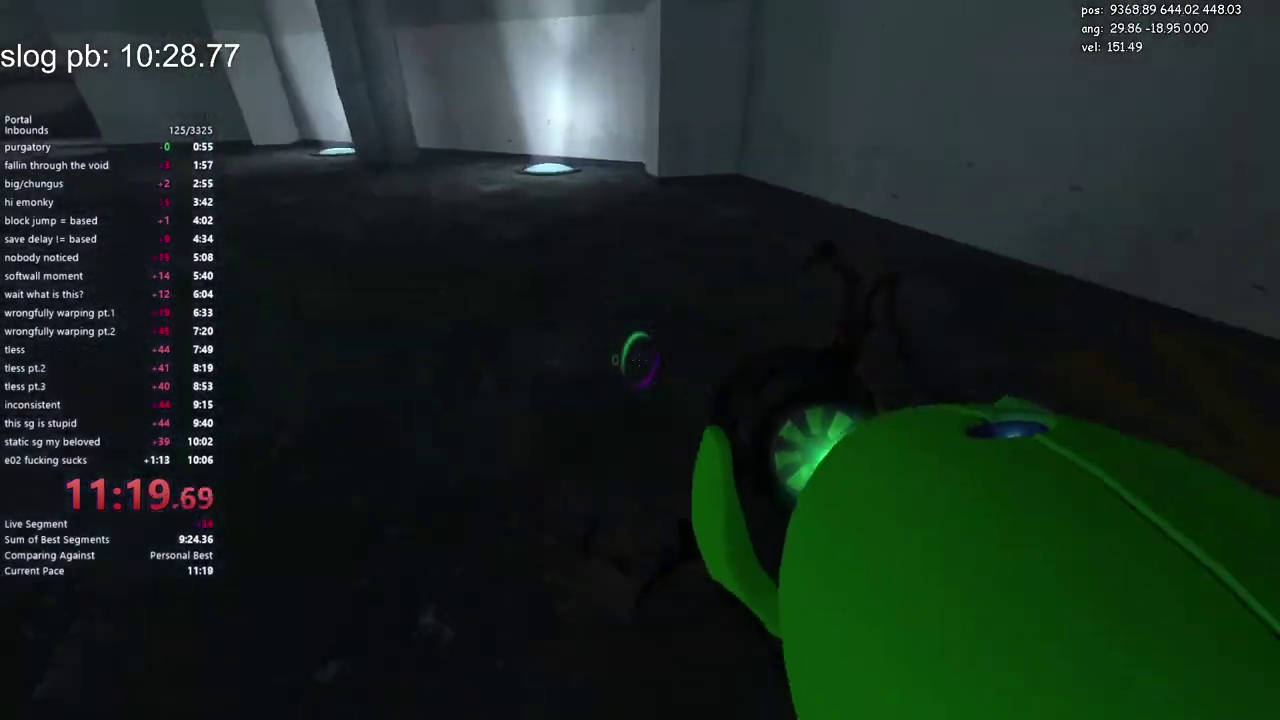
key(w)
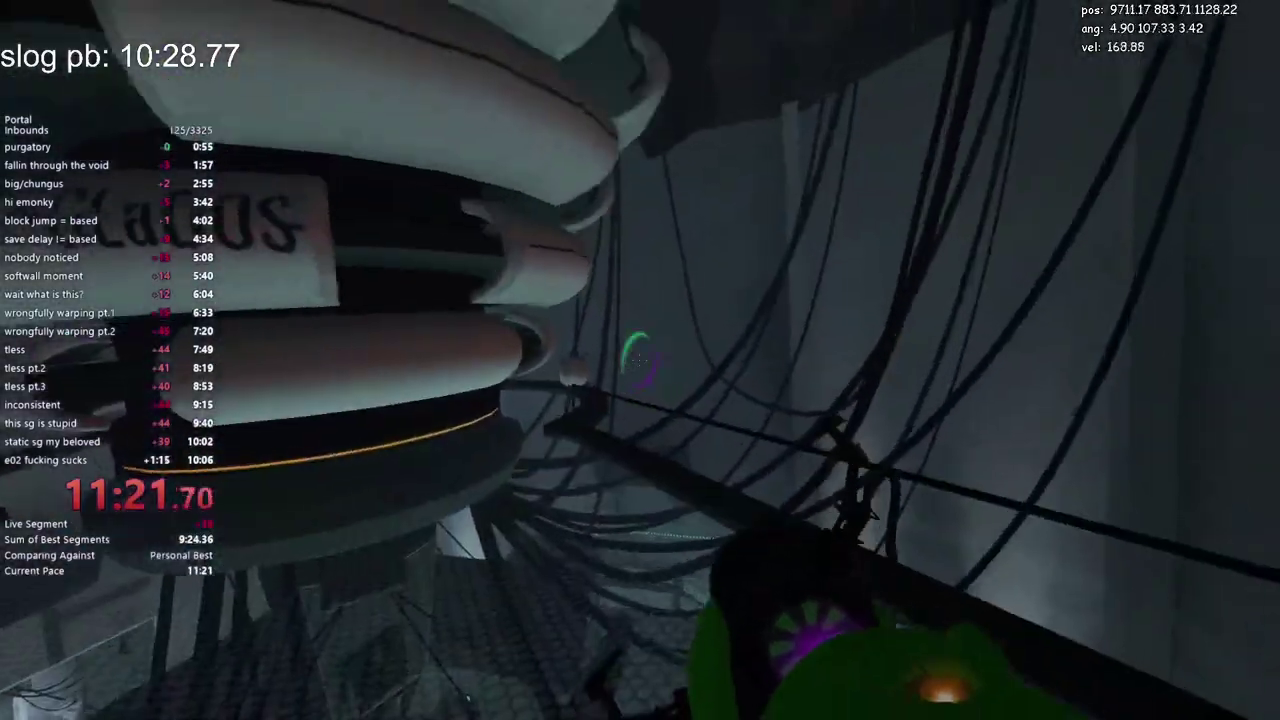
key(w)
key(w)
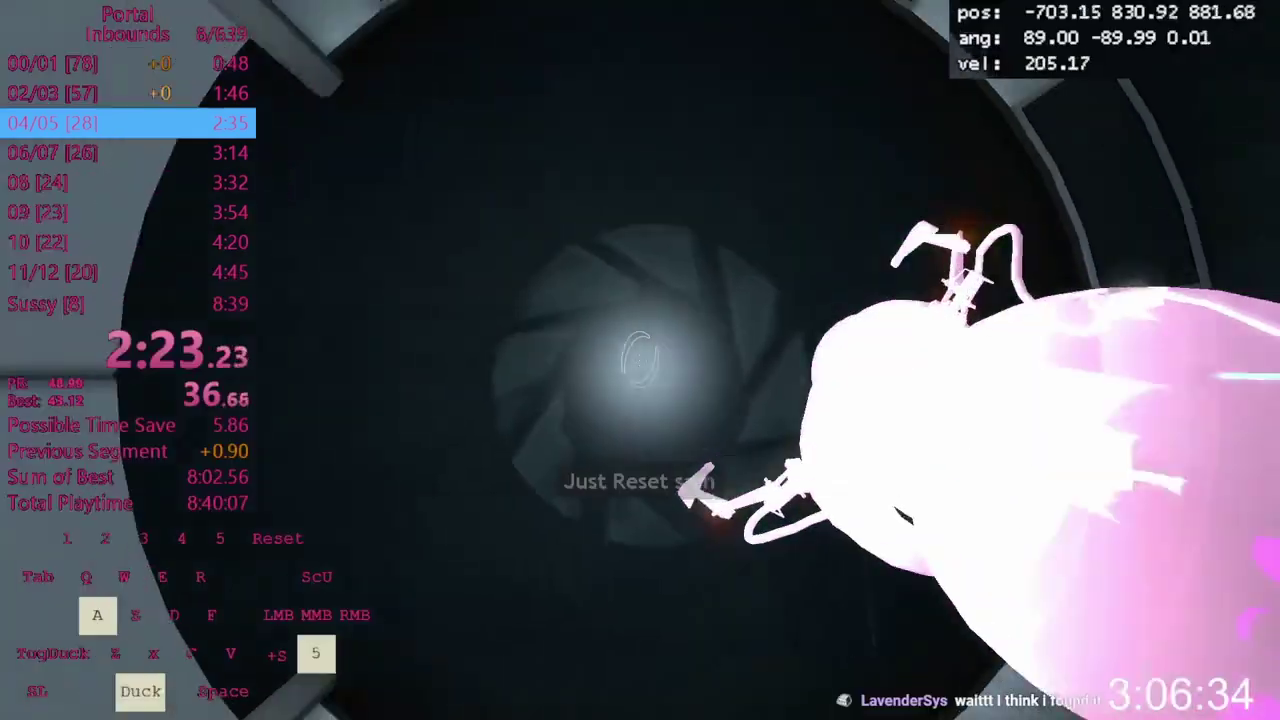
key(a)
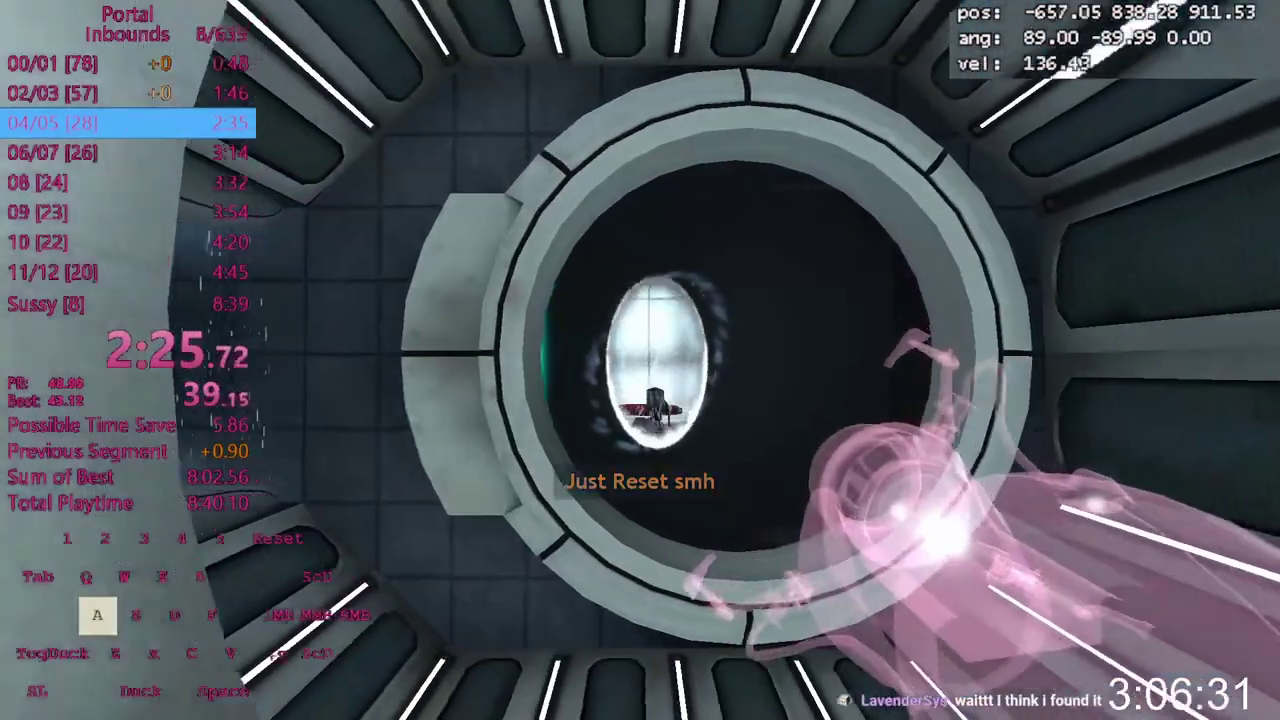
key(d)
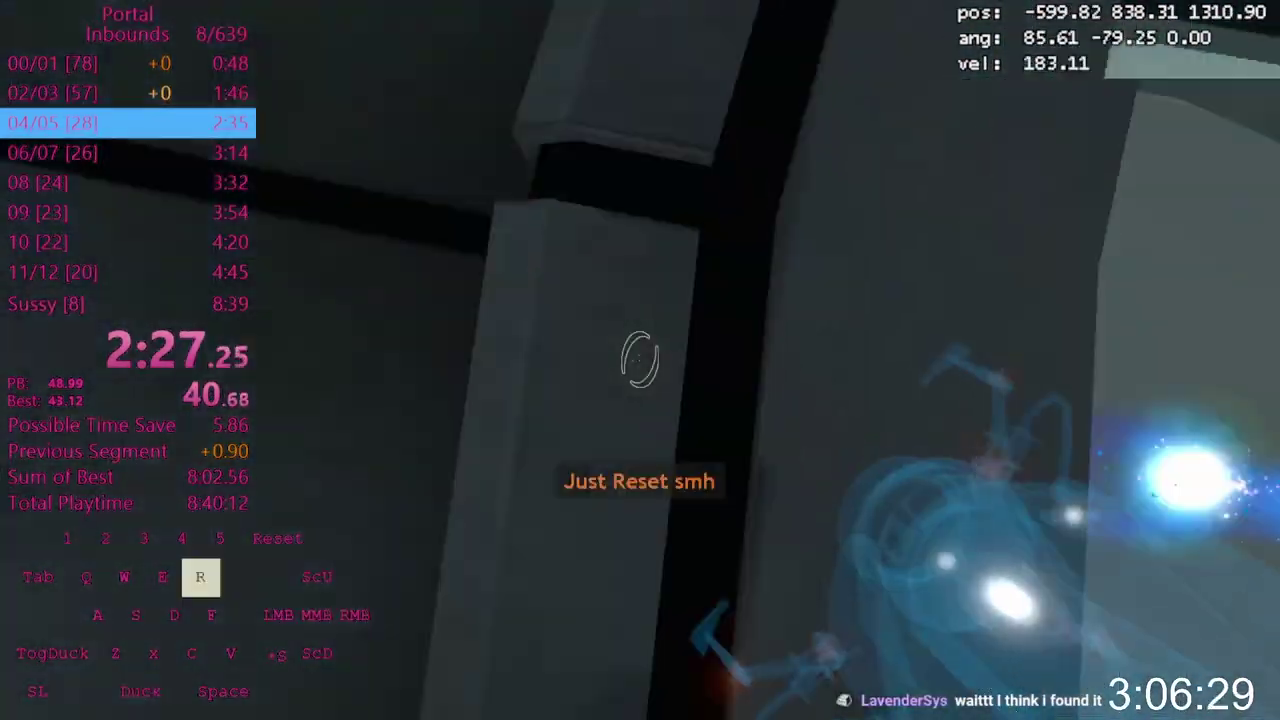
key(w)
key(a)
key(s)
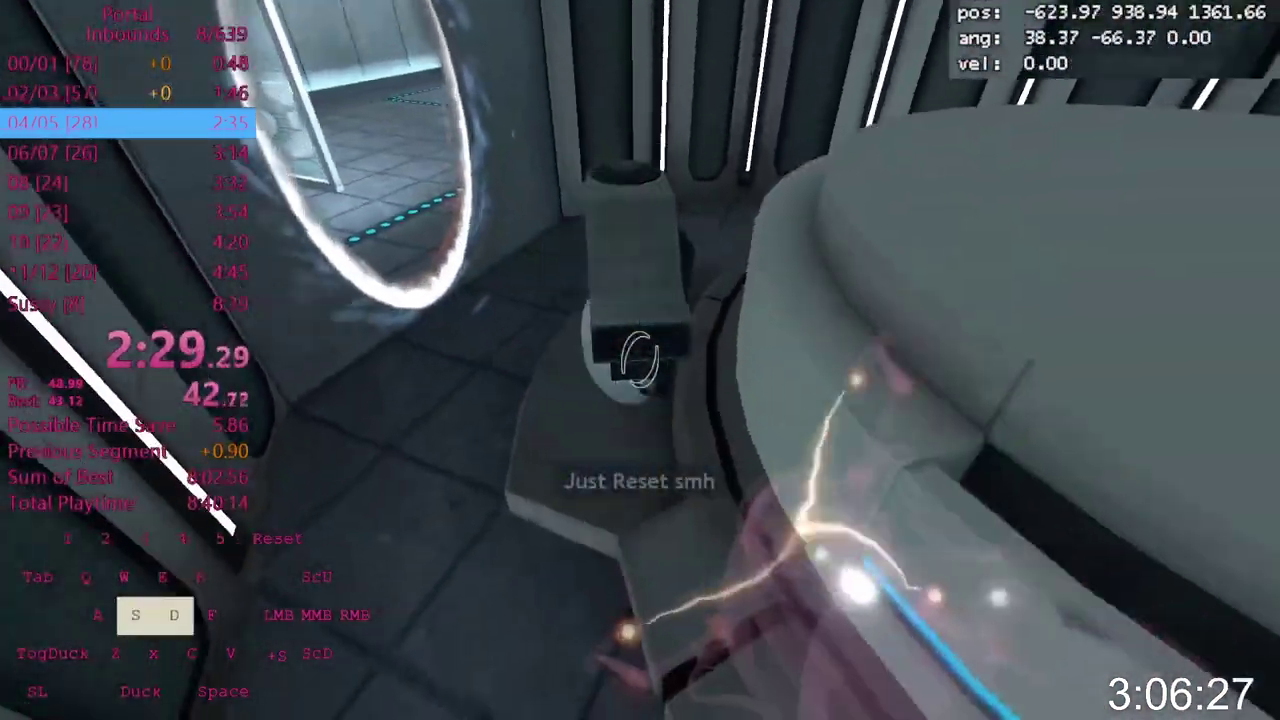
key(w)
key(4)
key(a)
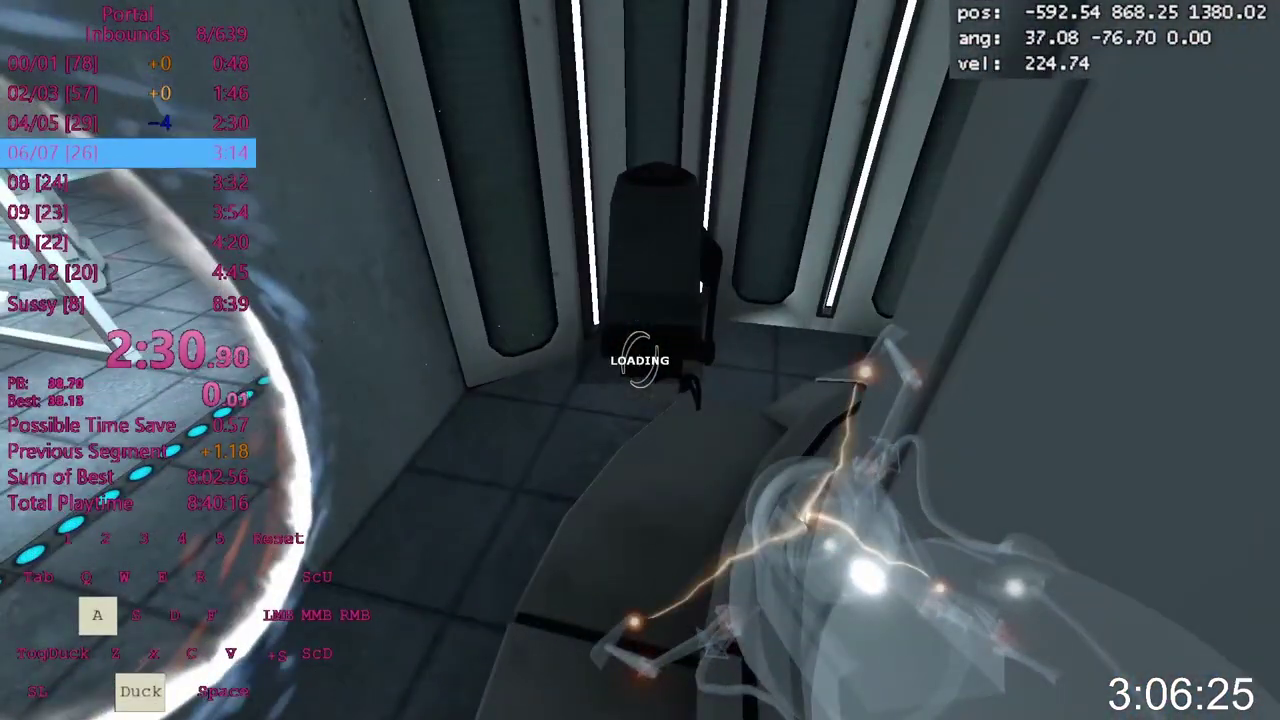
key(ctrl)
key(s)
key(d)
key(s)
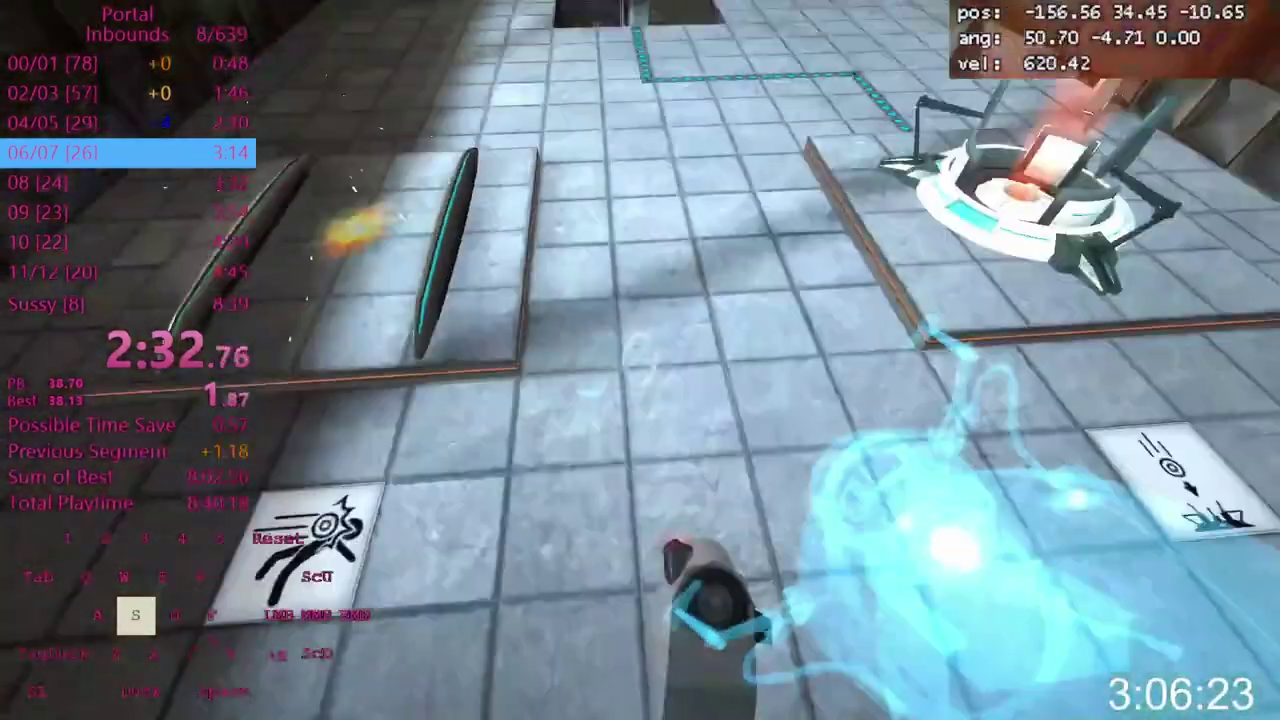
key(d)
key(ctrl)
key(w)
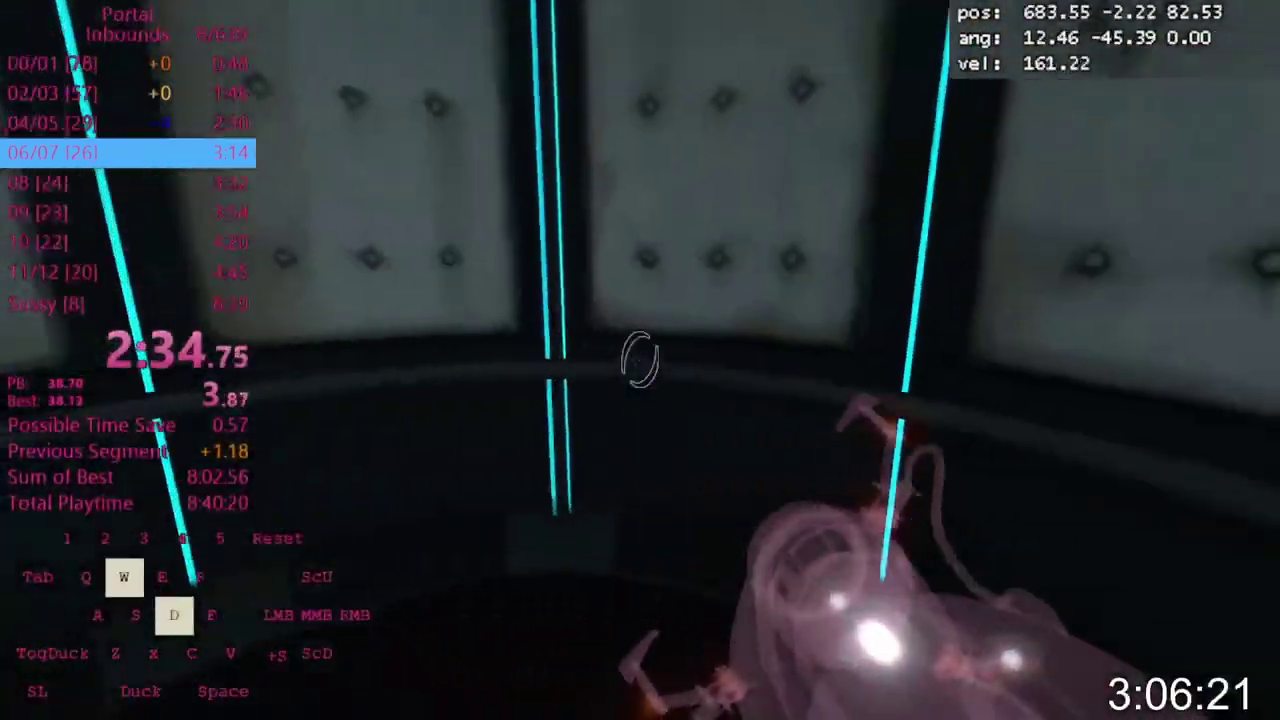
click(640, 360)
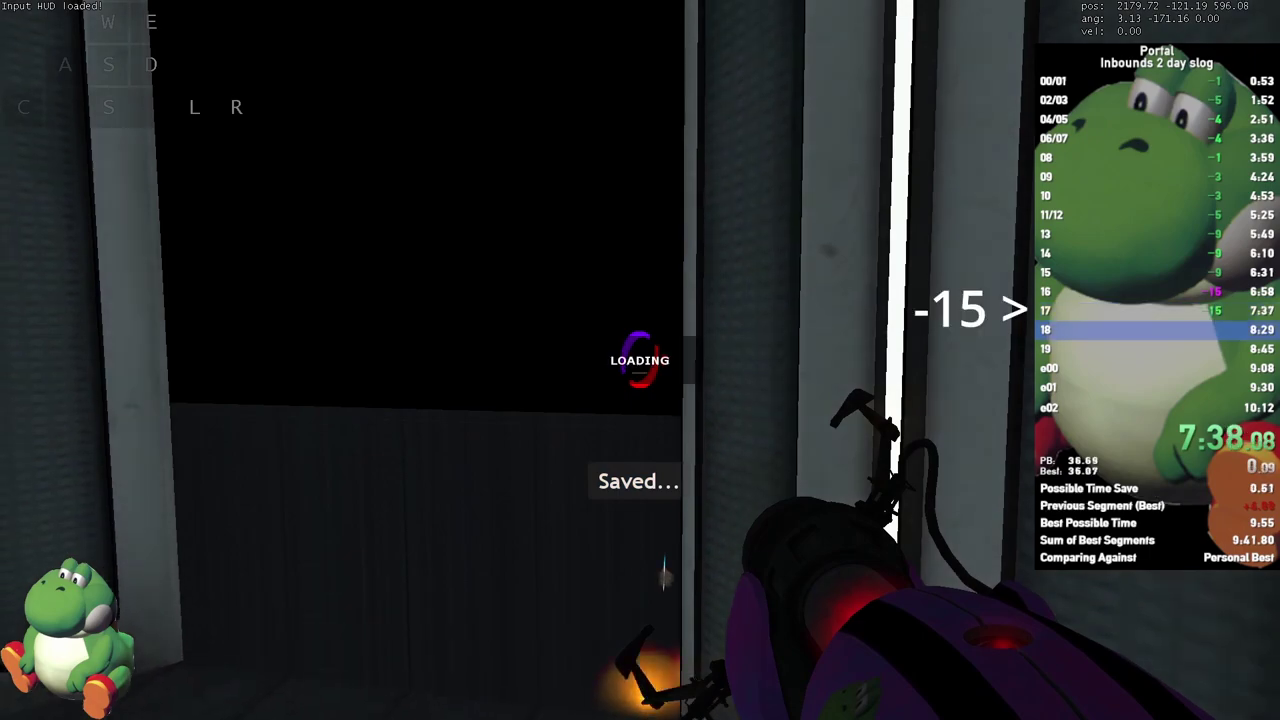
key(w)
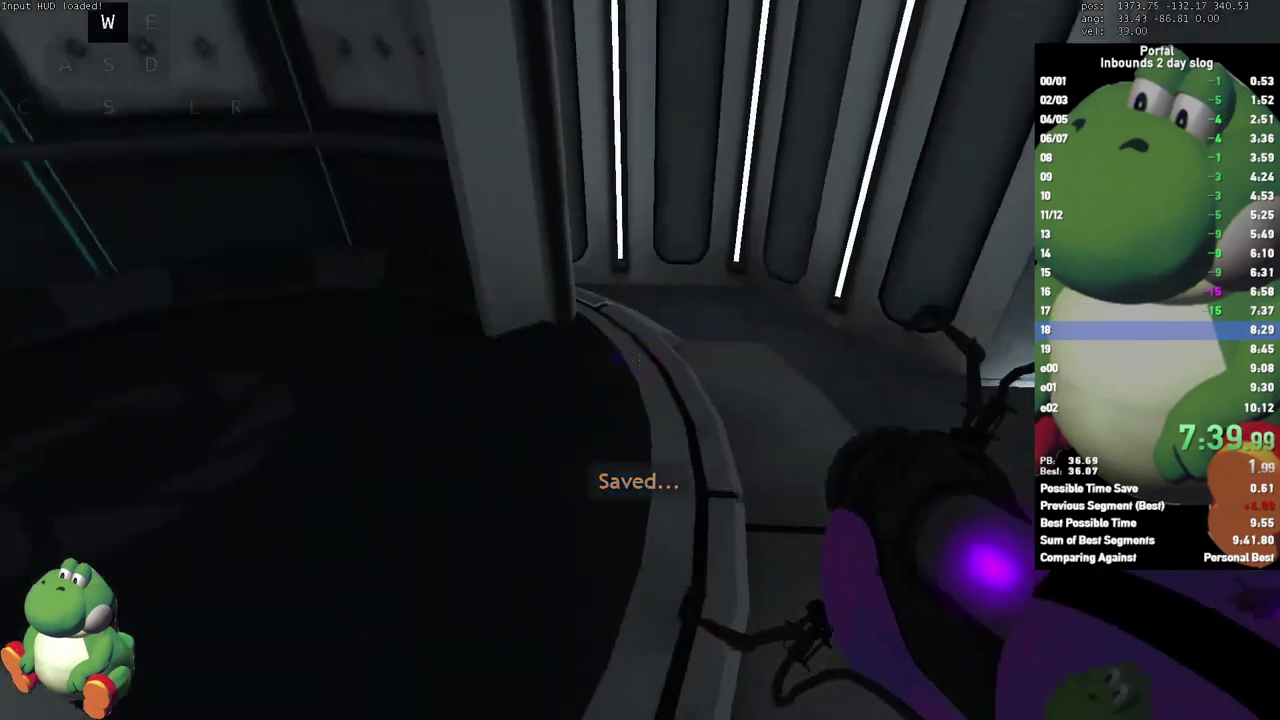
key(w)
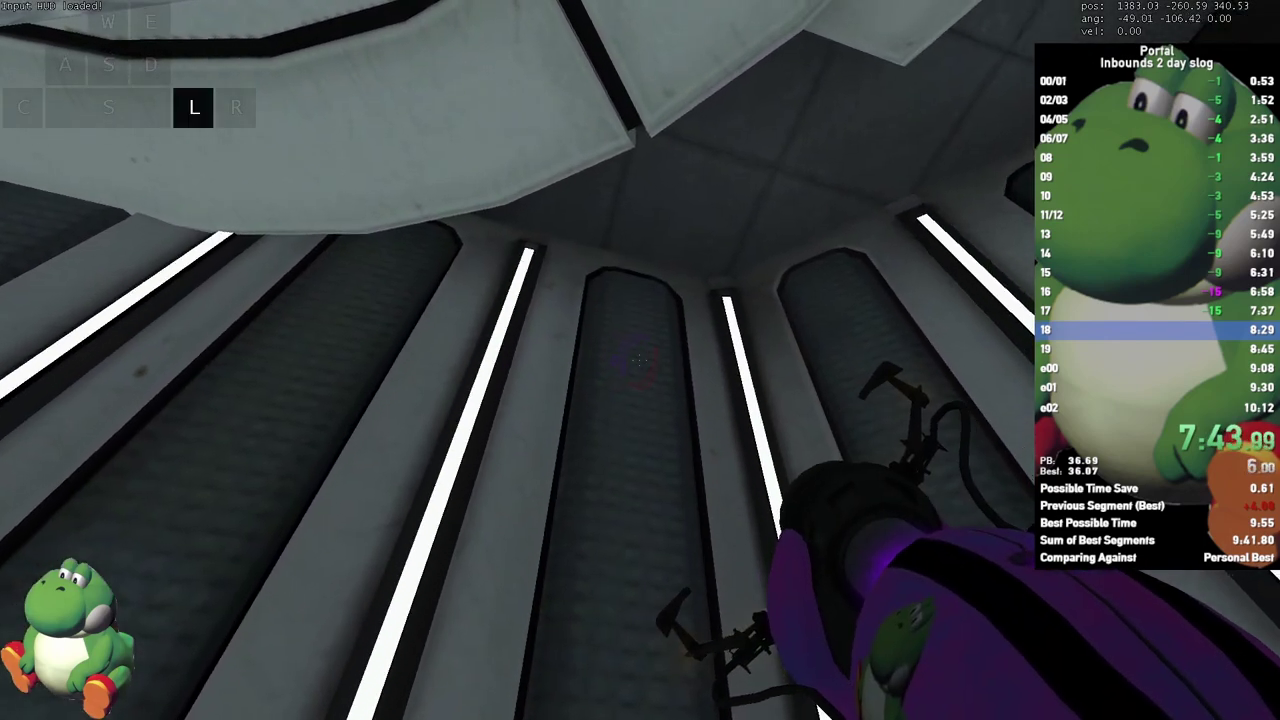
click(640, 360)
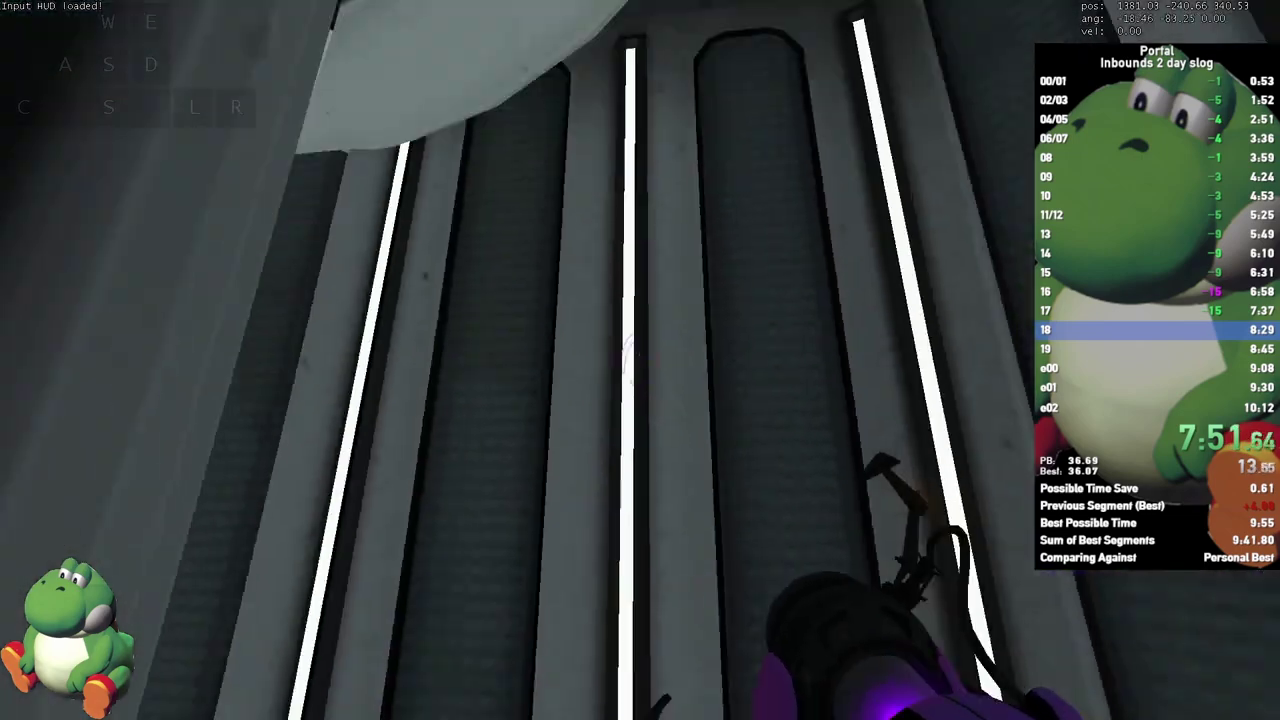
right_click(640, 360)
key(w)
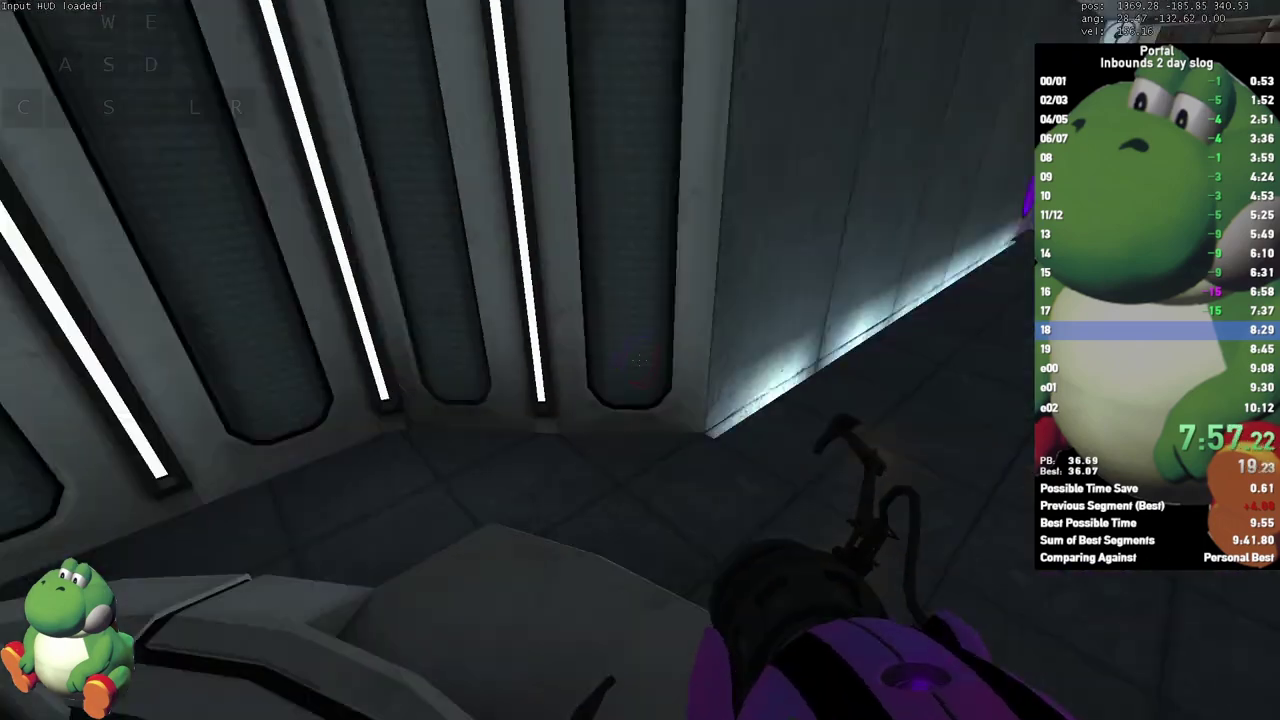
right_click(640, 360)
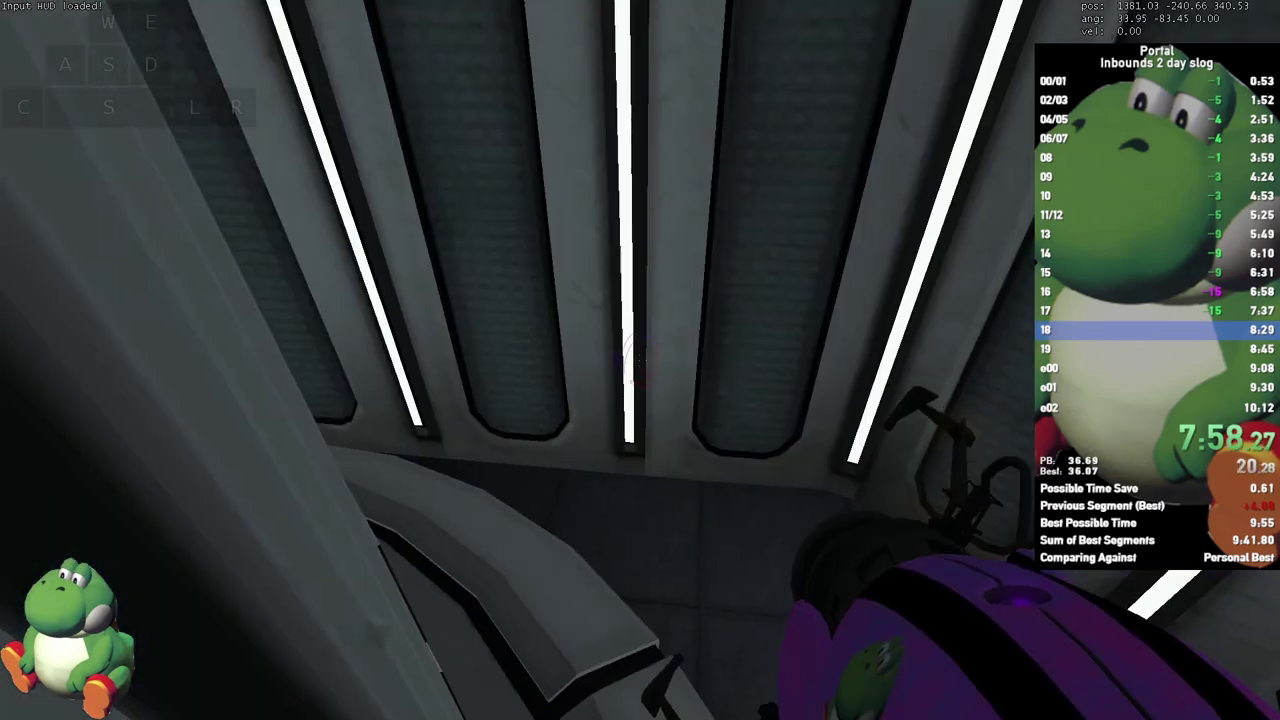
key(s)
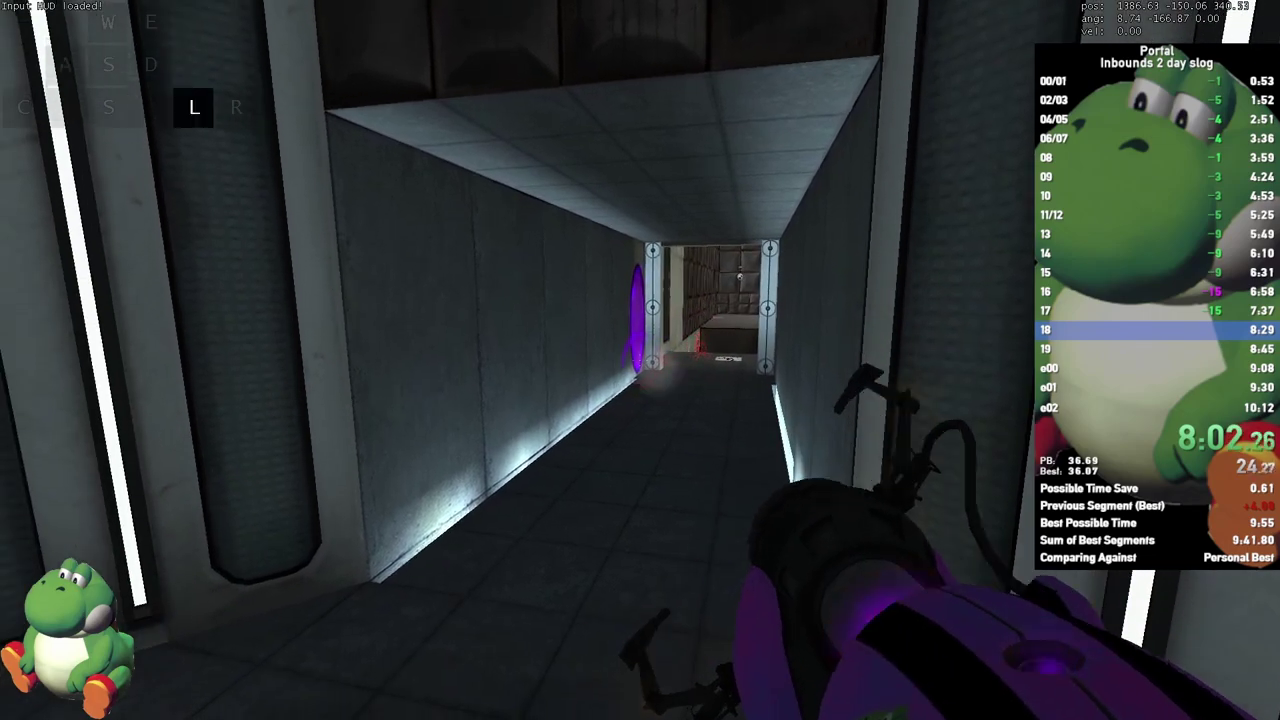
key(w)
key(F6)
key(w)
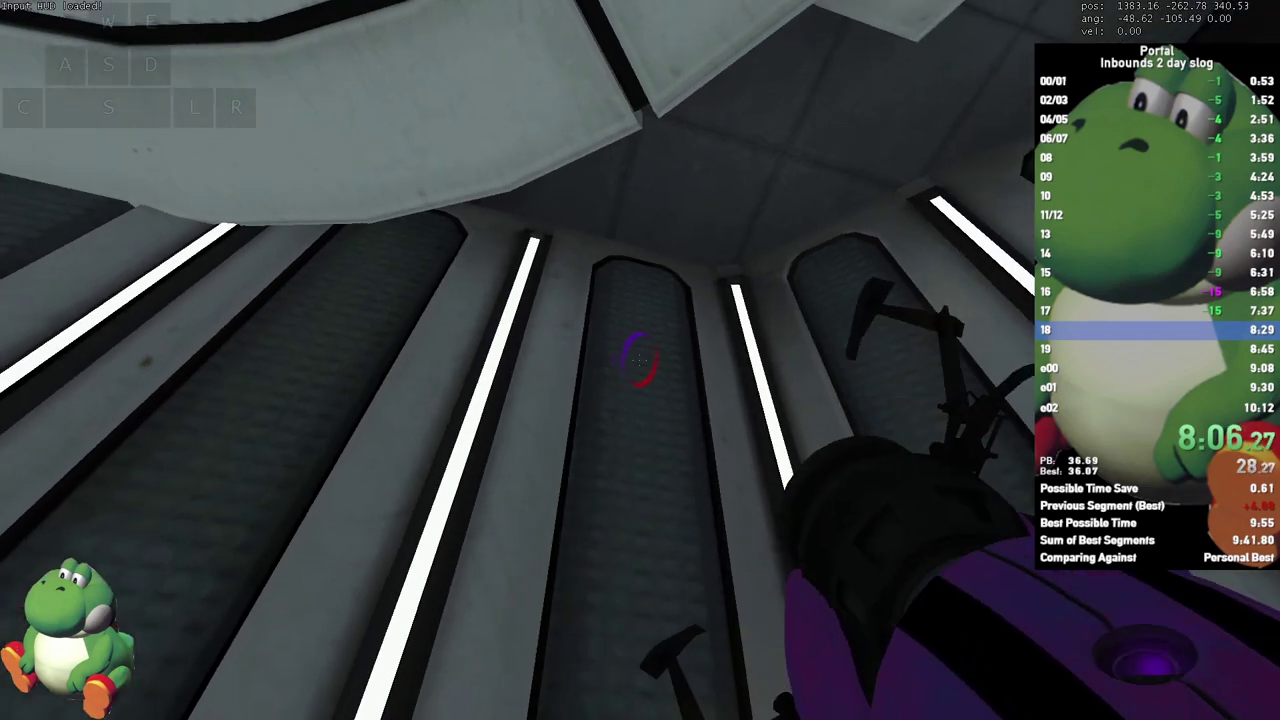
key(s)
key(w)
key(F6)
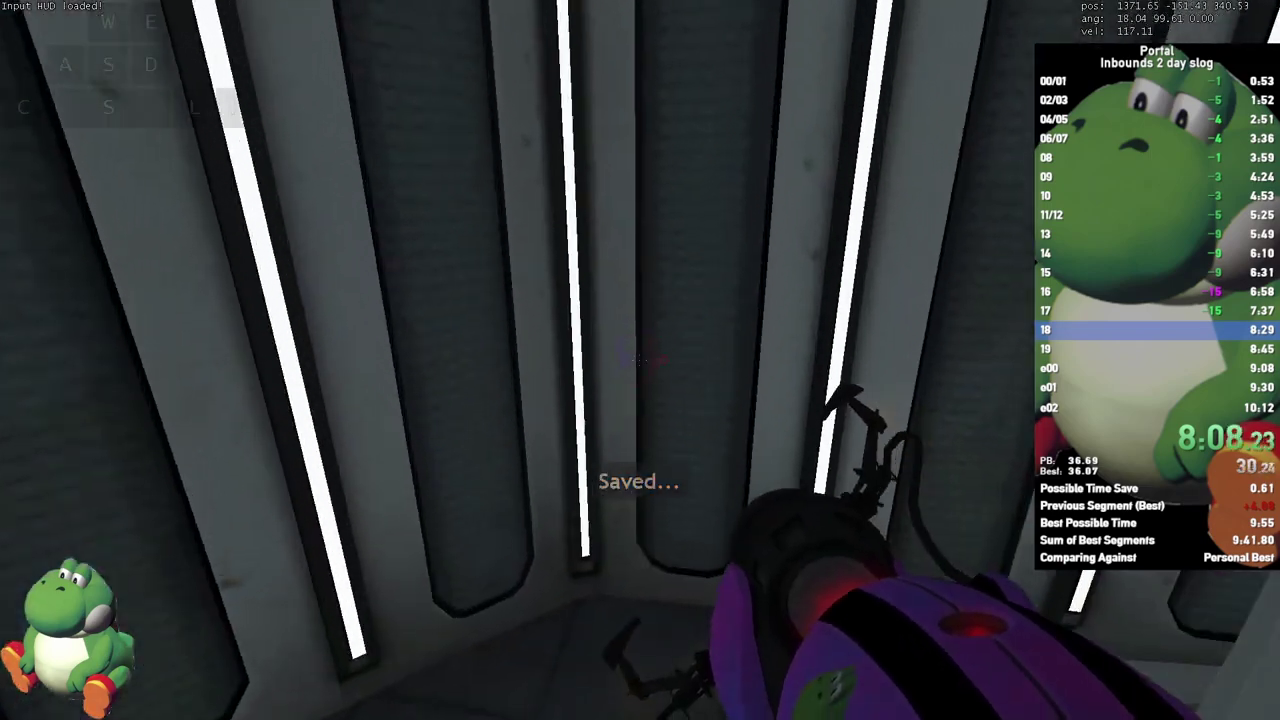
key(d)
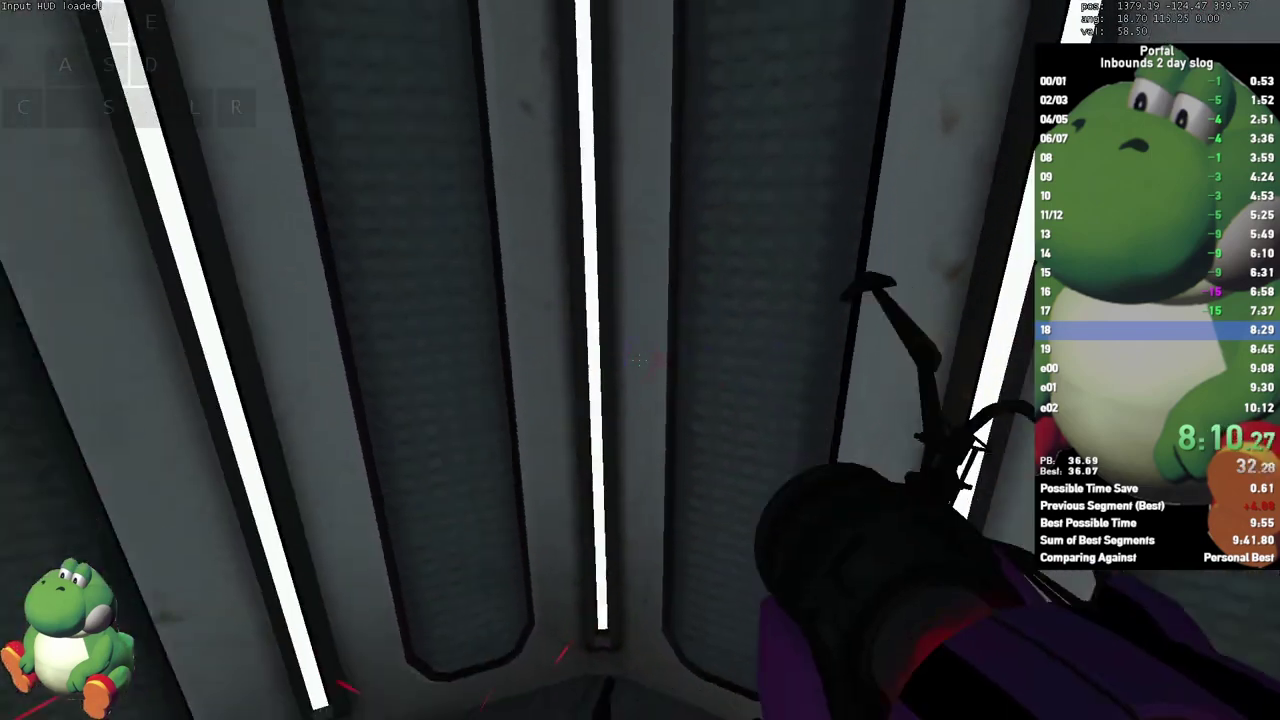
click(640, 360)
key(w)
key(d)
key(ctrl)
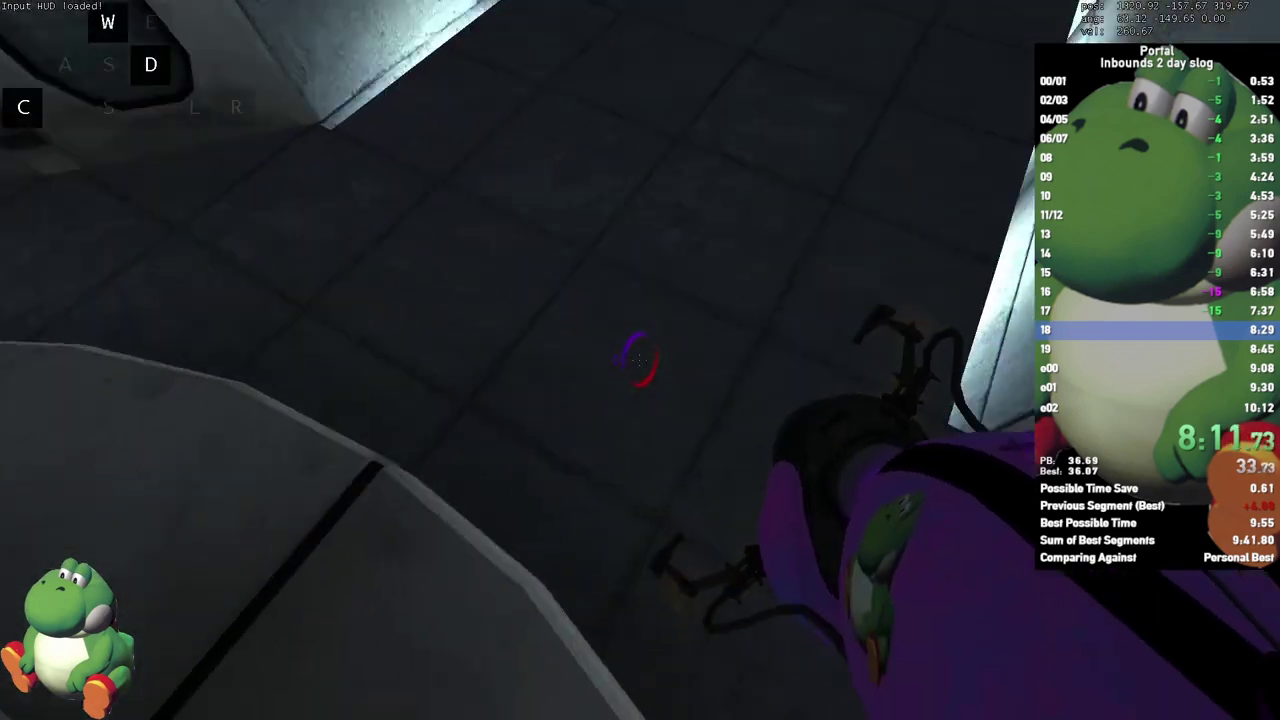
key(w)
right_click(640, 360)
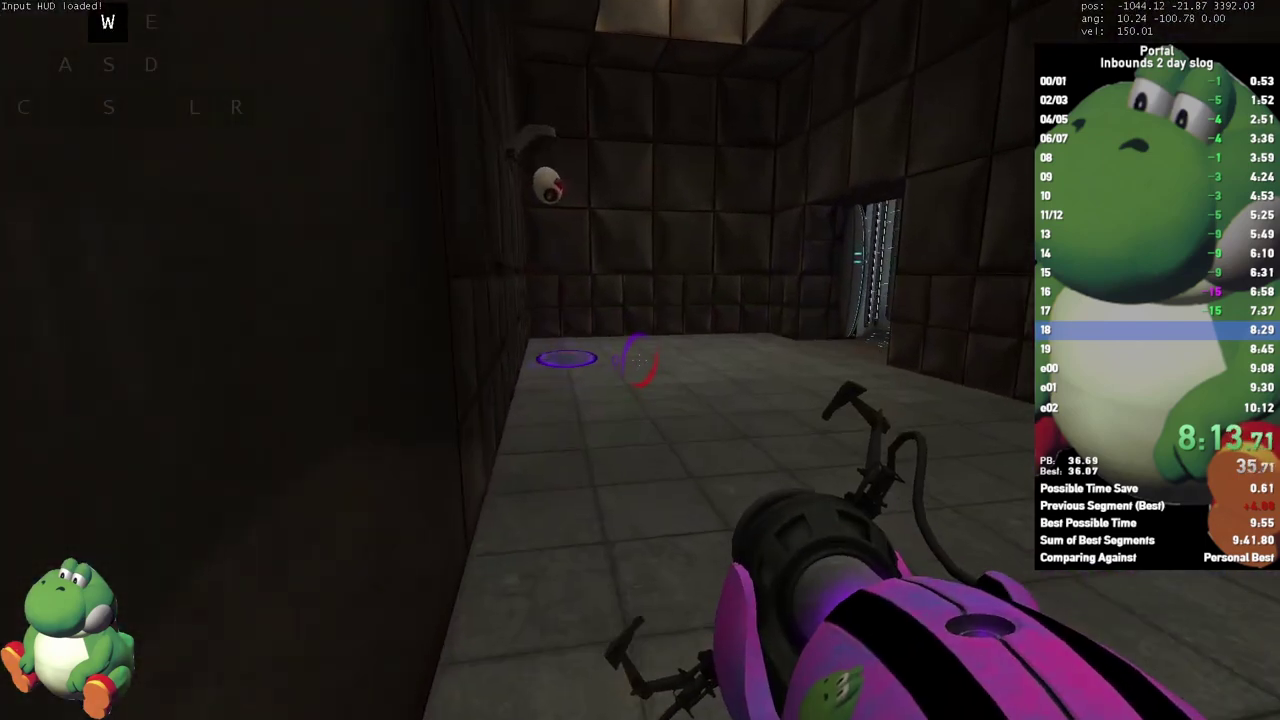
key(d)
key(ctrl)
key(d)
key(ctrl)
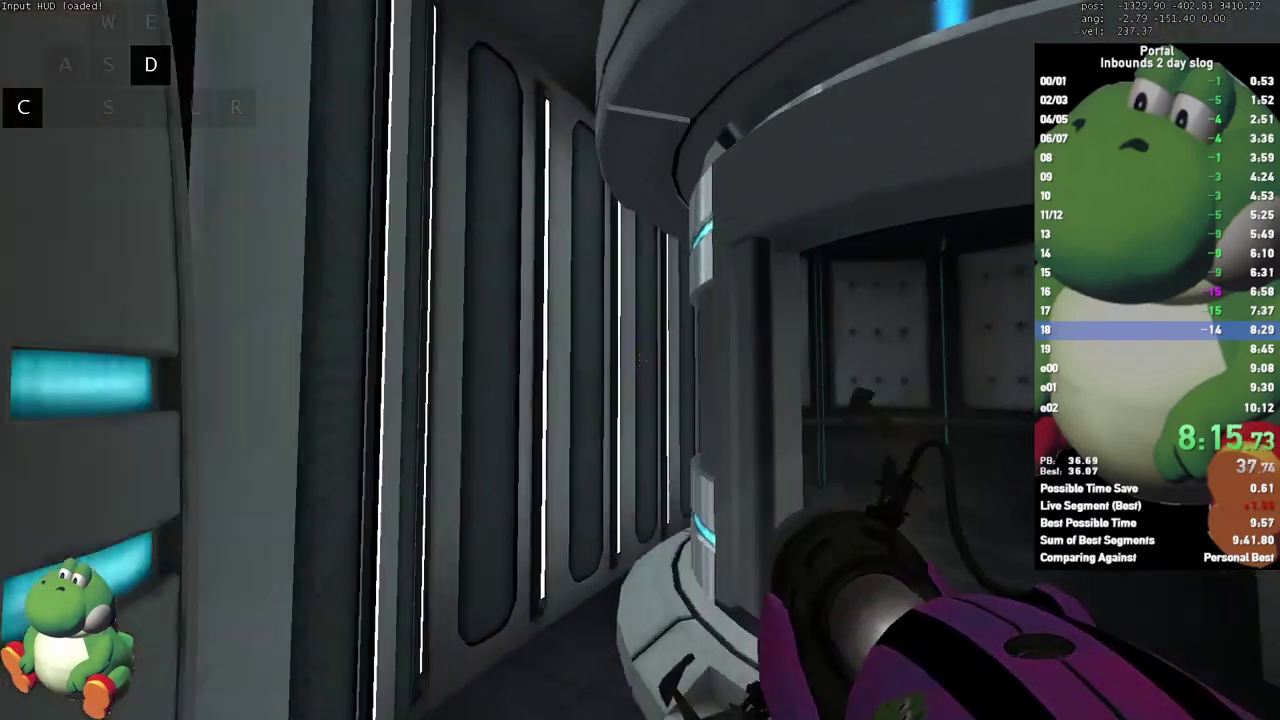
key(s)
key(w)
key(a)
key(a)
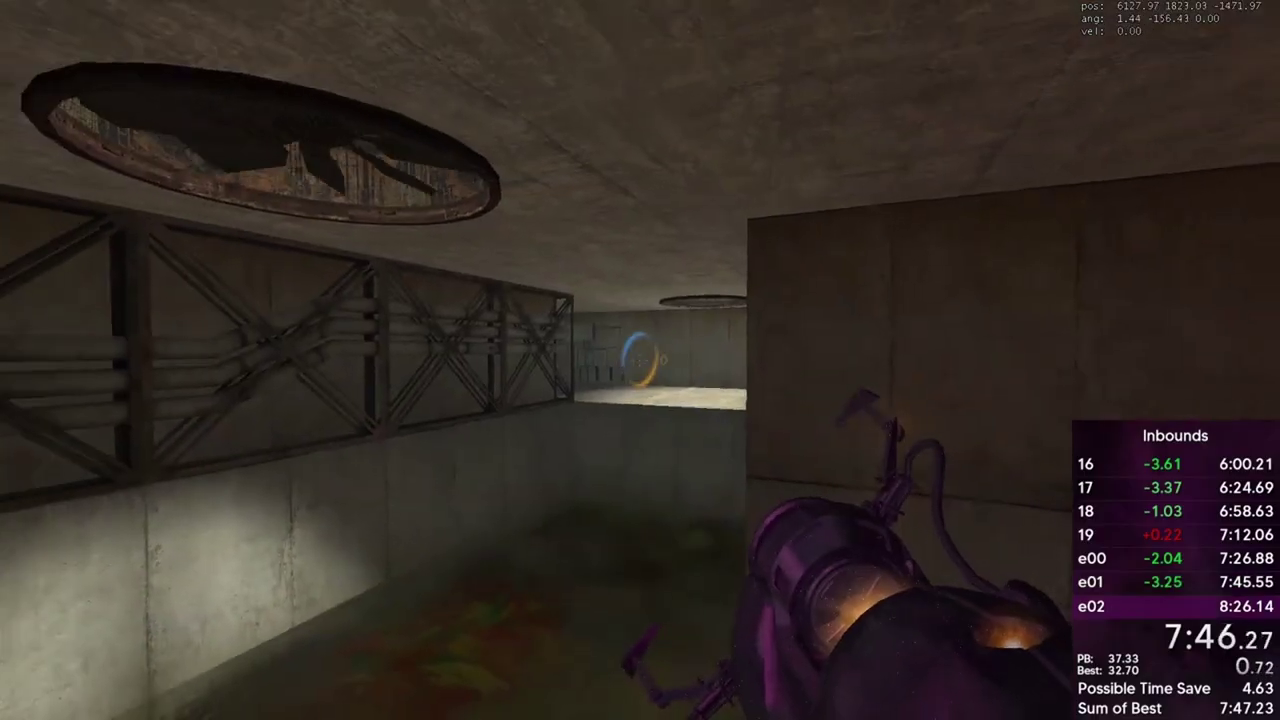
click(640, 360)
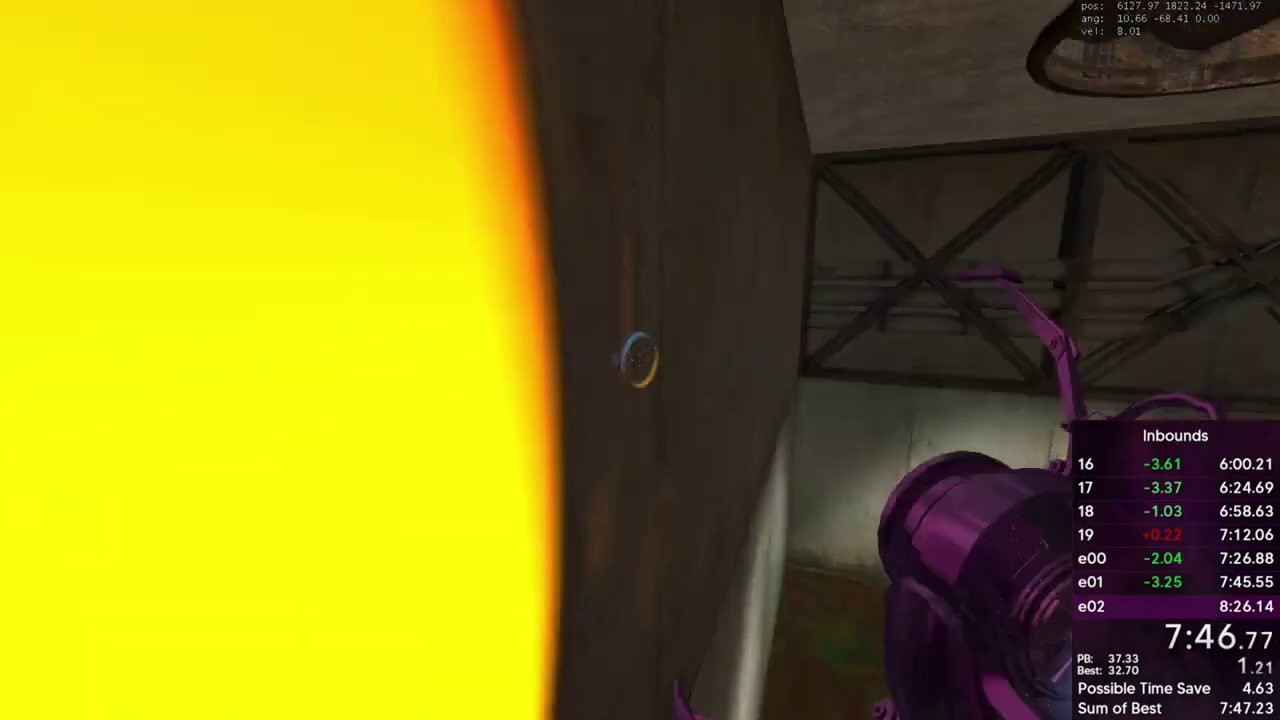
key(F6)
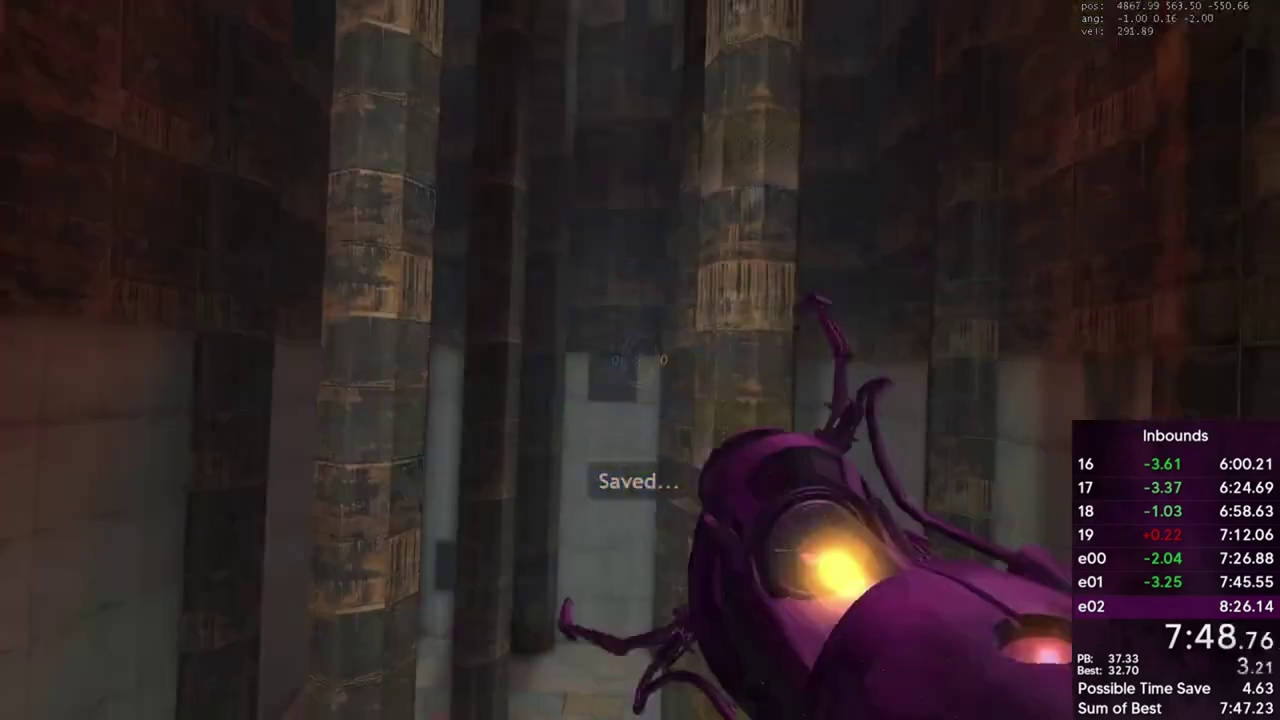
key(w)
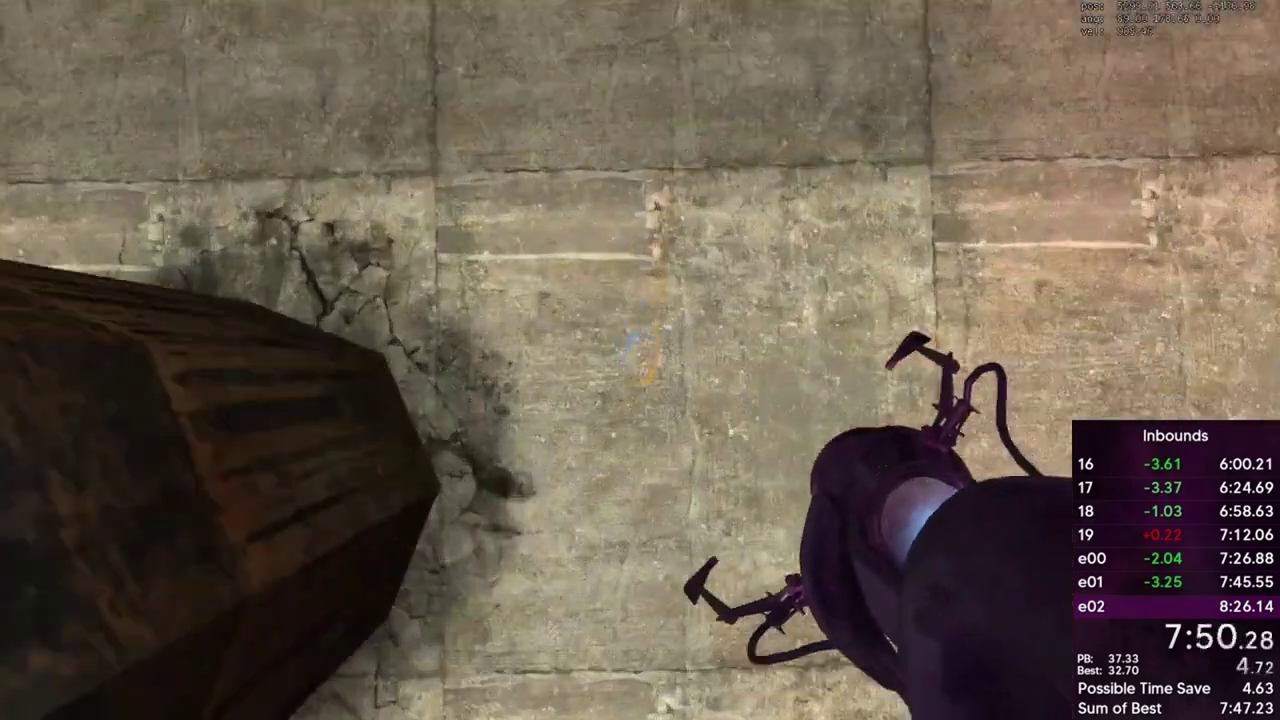
click(640, 360)
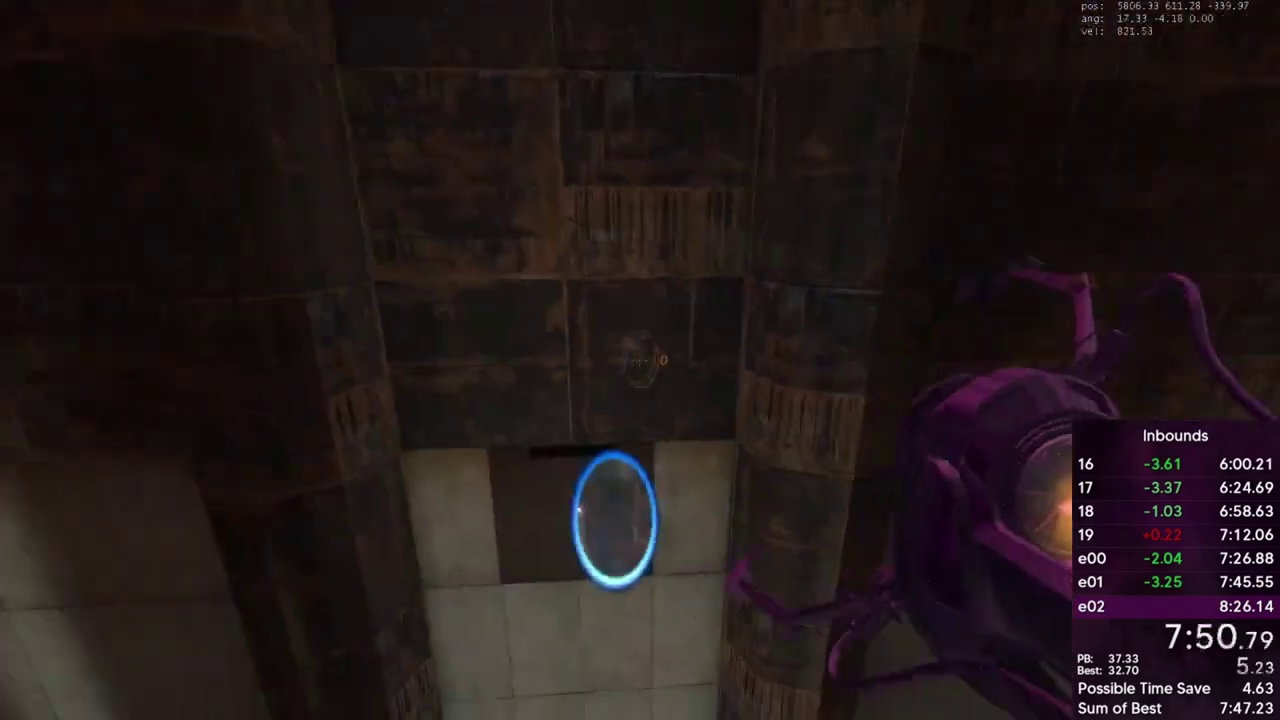
key(w)
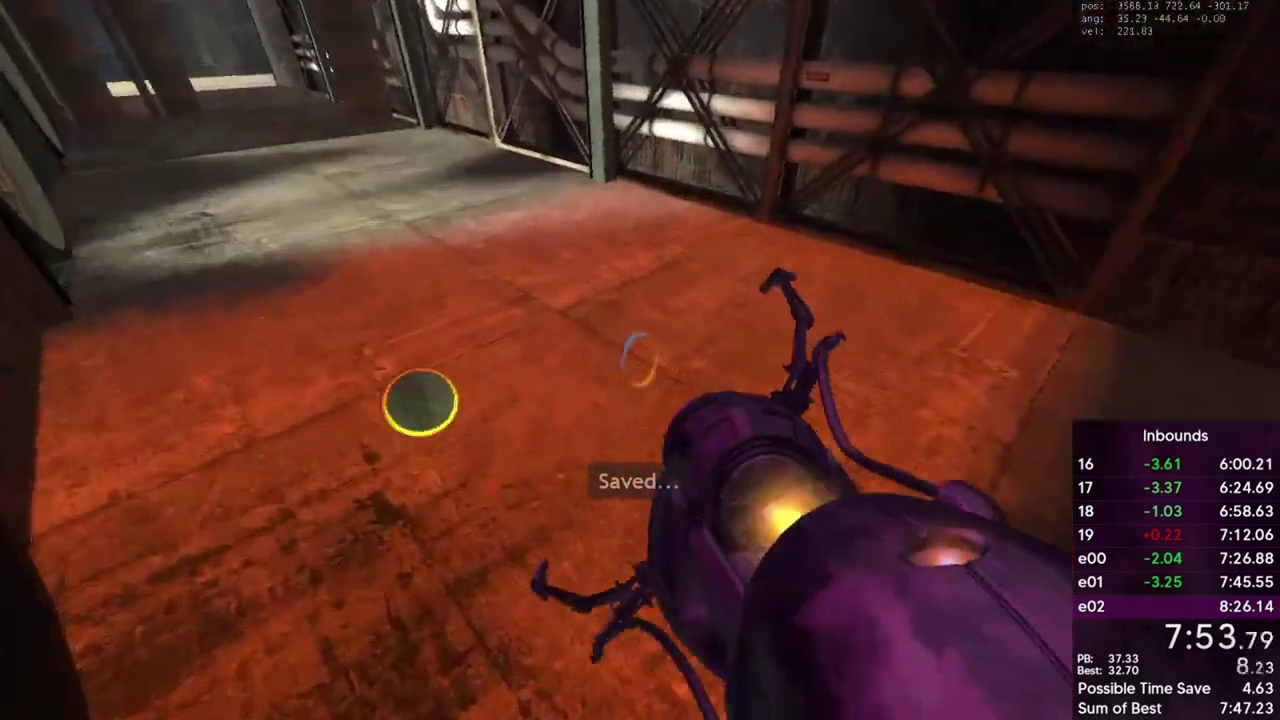
right_click(640, 360)
key(w)
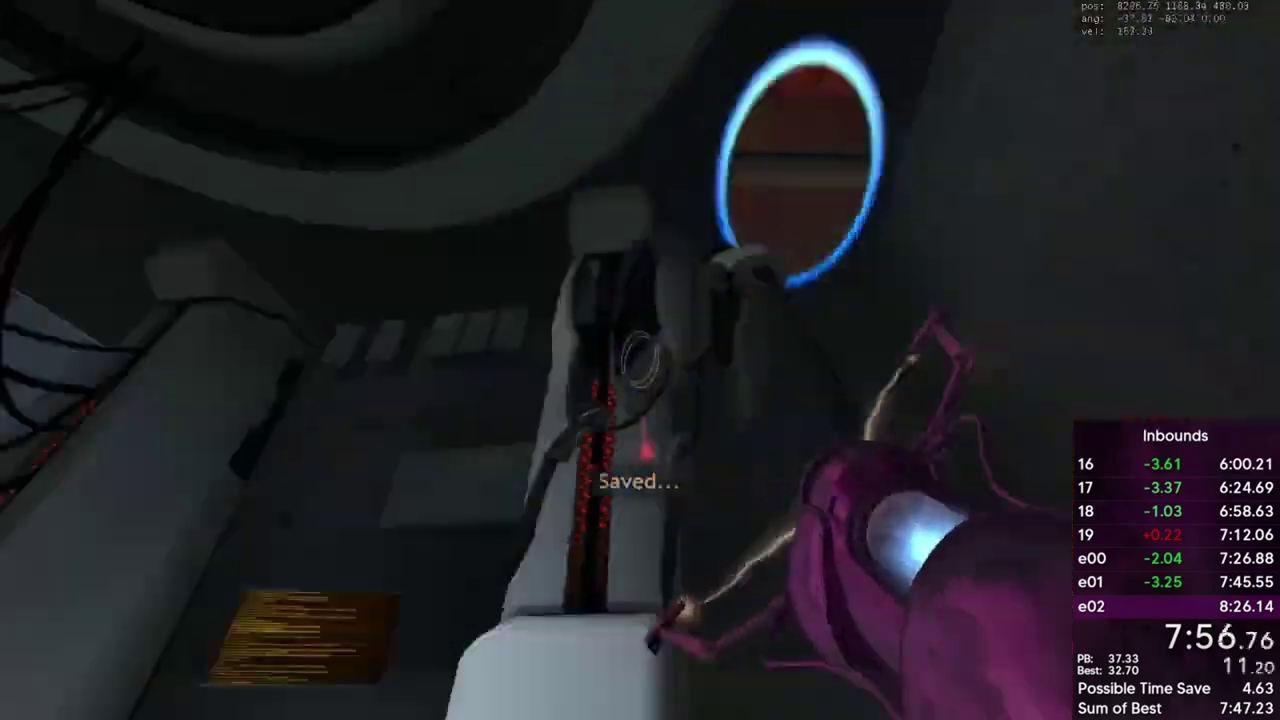
key(w)
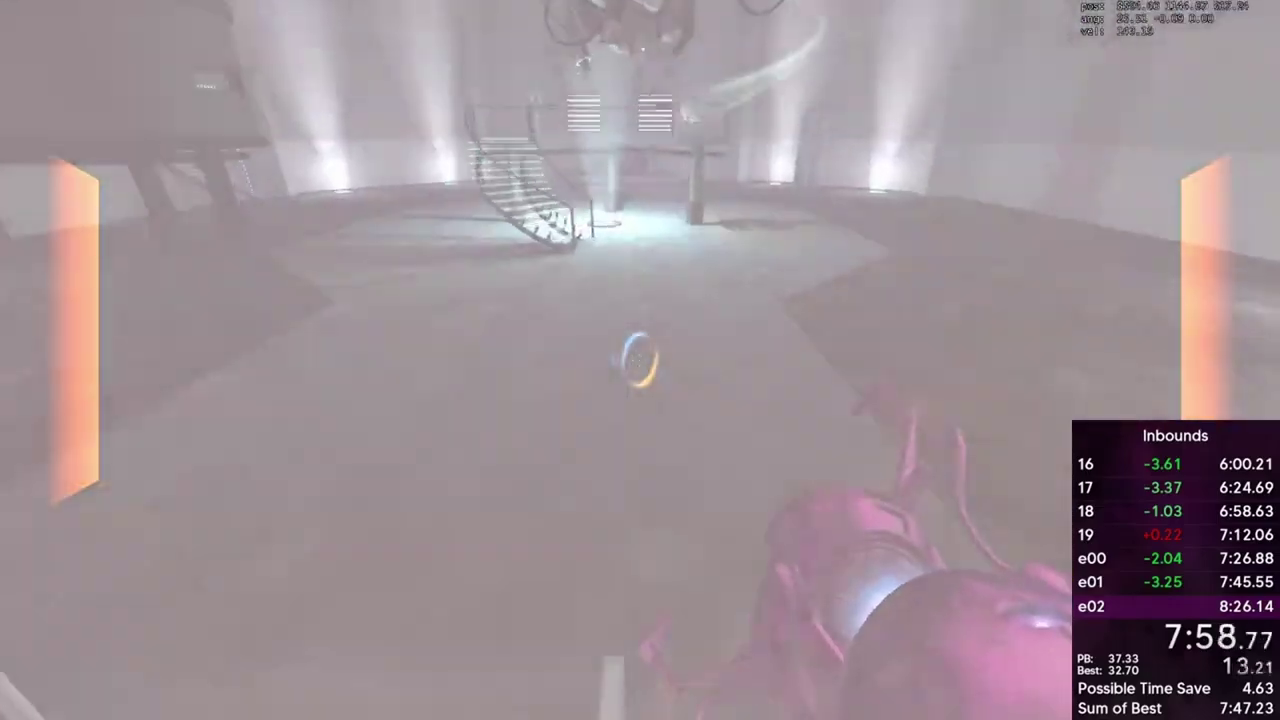
key(w)
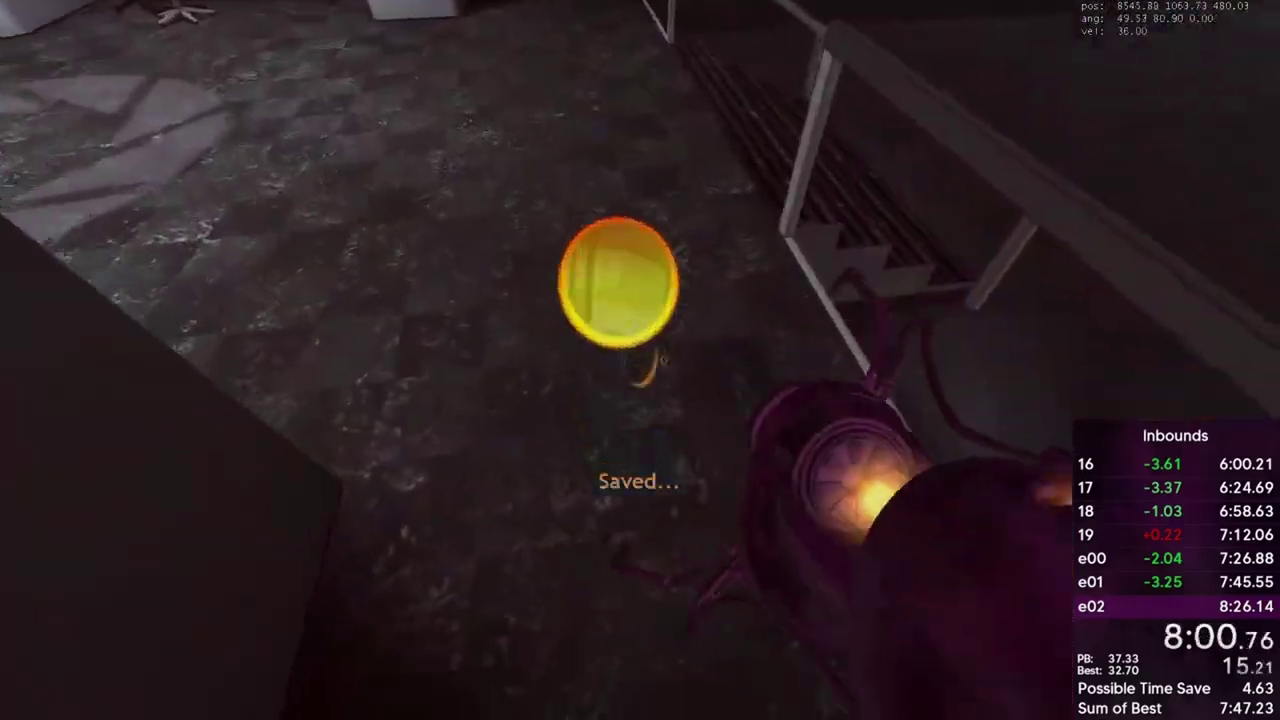
key(w)
click(640, 360)
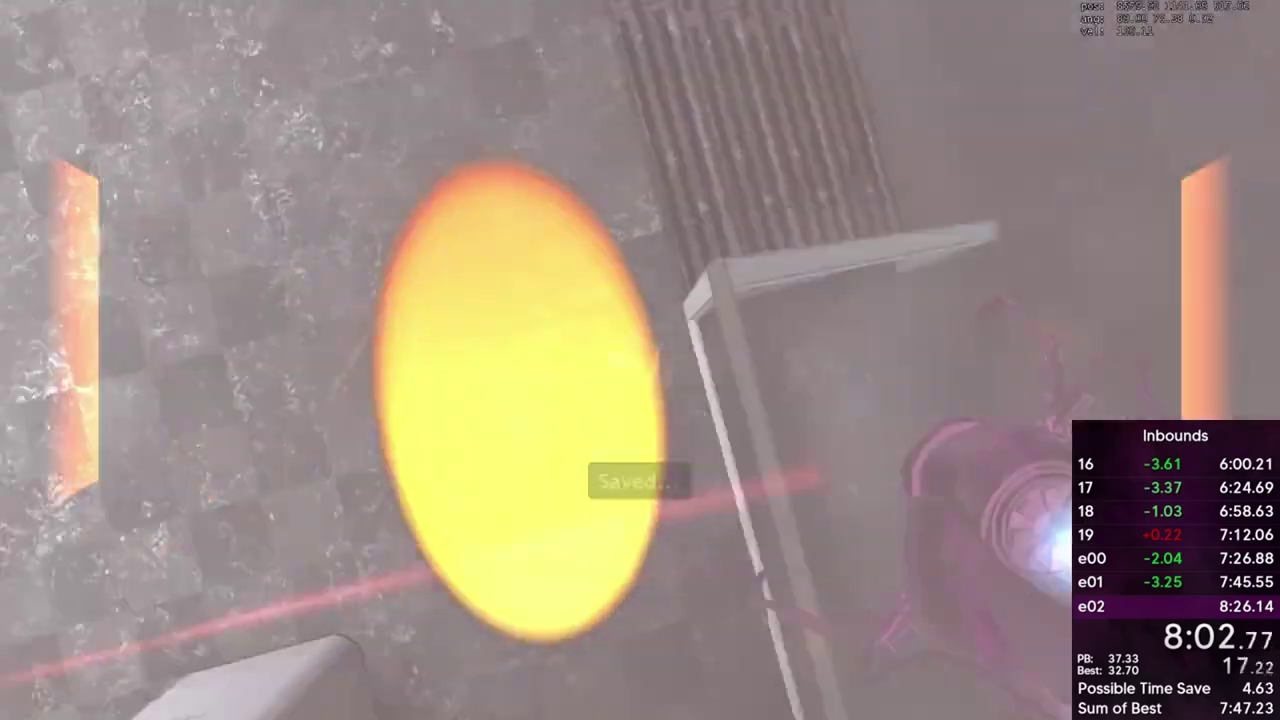
key(w)
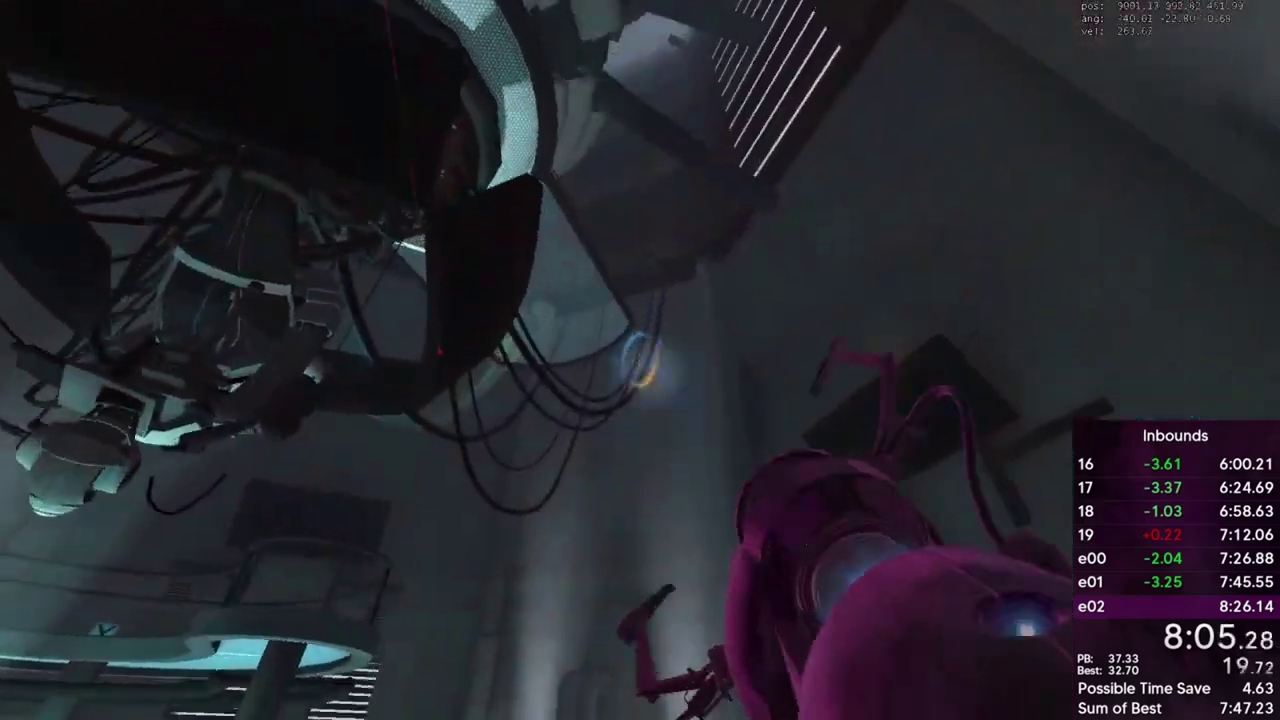
click(640, 360)
key(w)
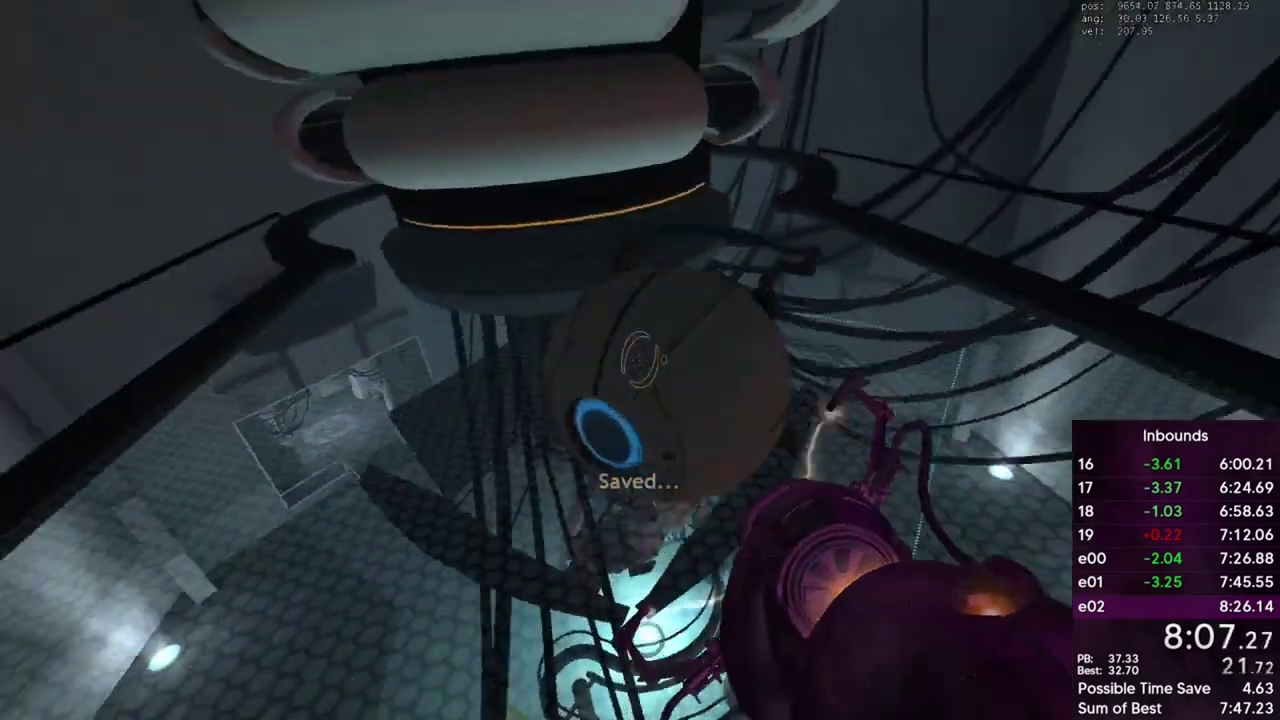
key(w)
click(640, 360)
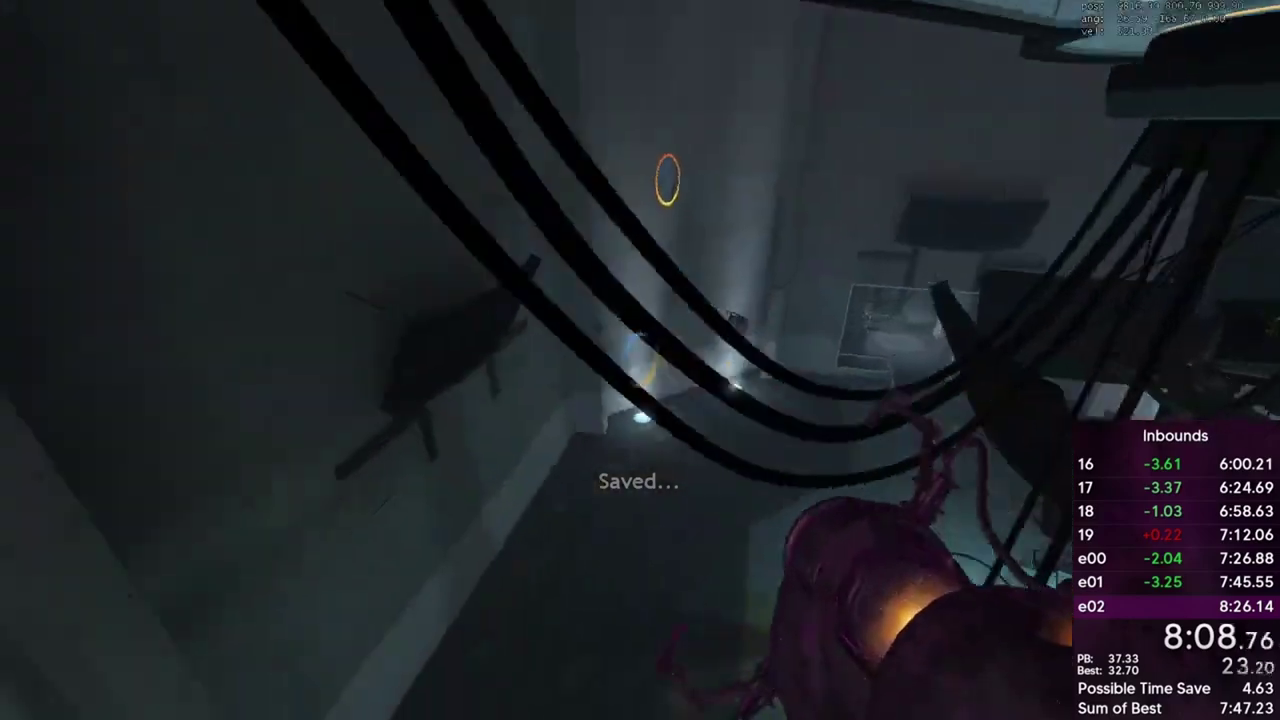
right_click(640, 360)
key(w)
click(640, 360)
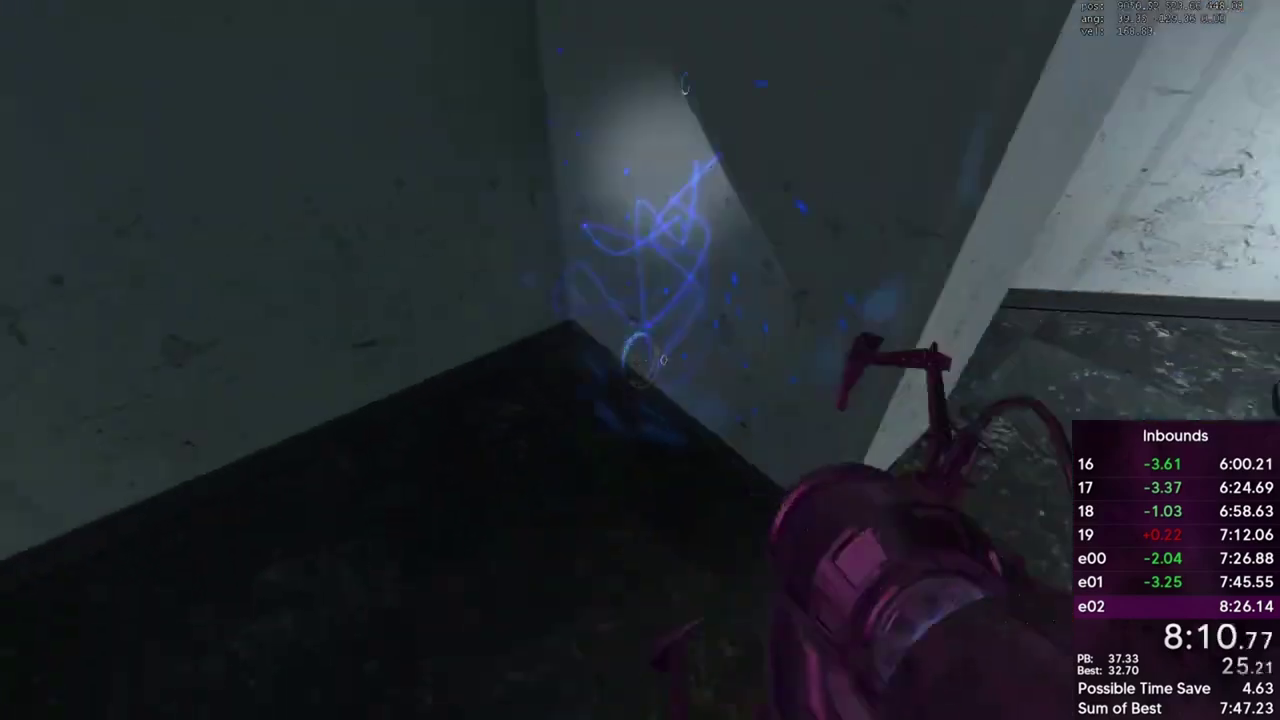
key(w)
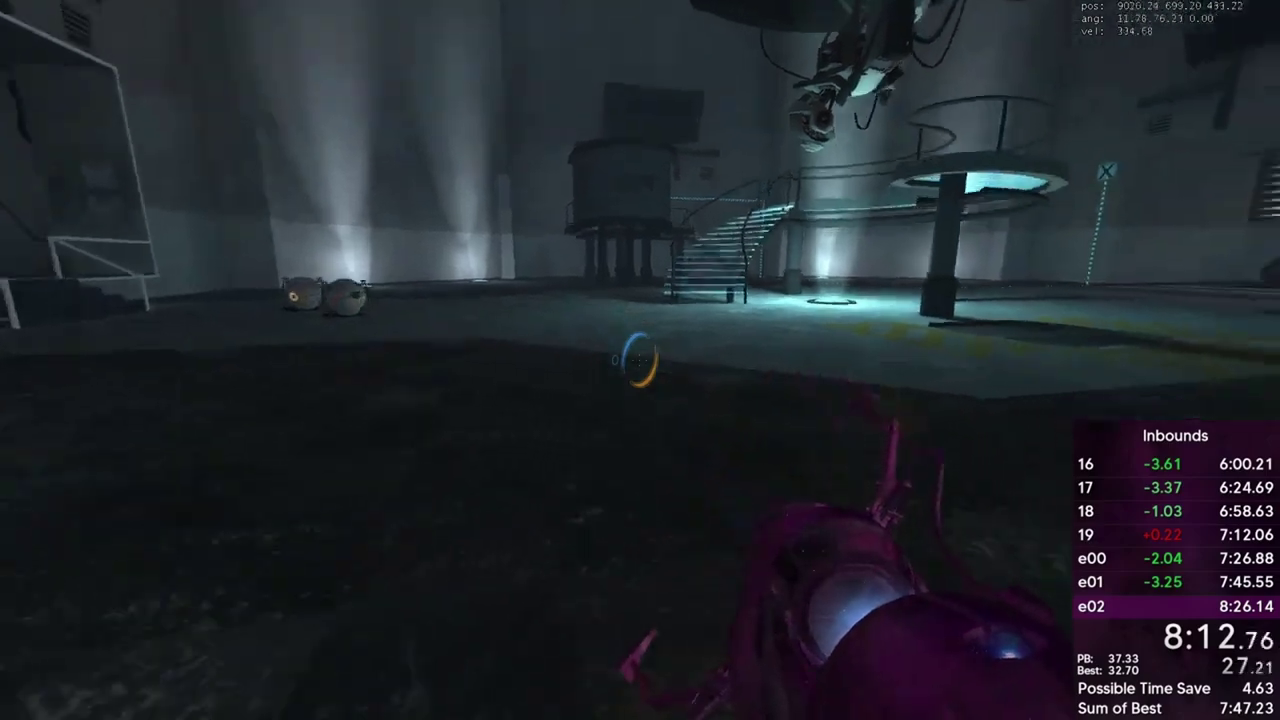
key(F6)
key(w)
key(w)
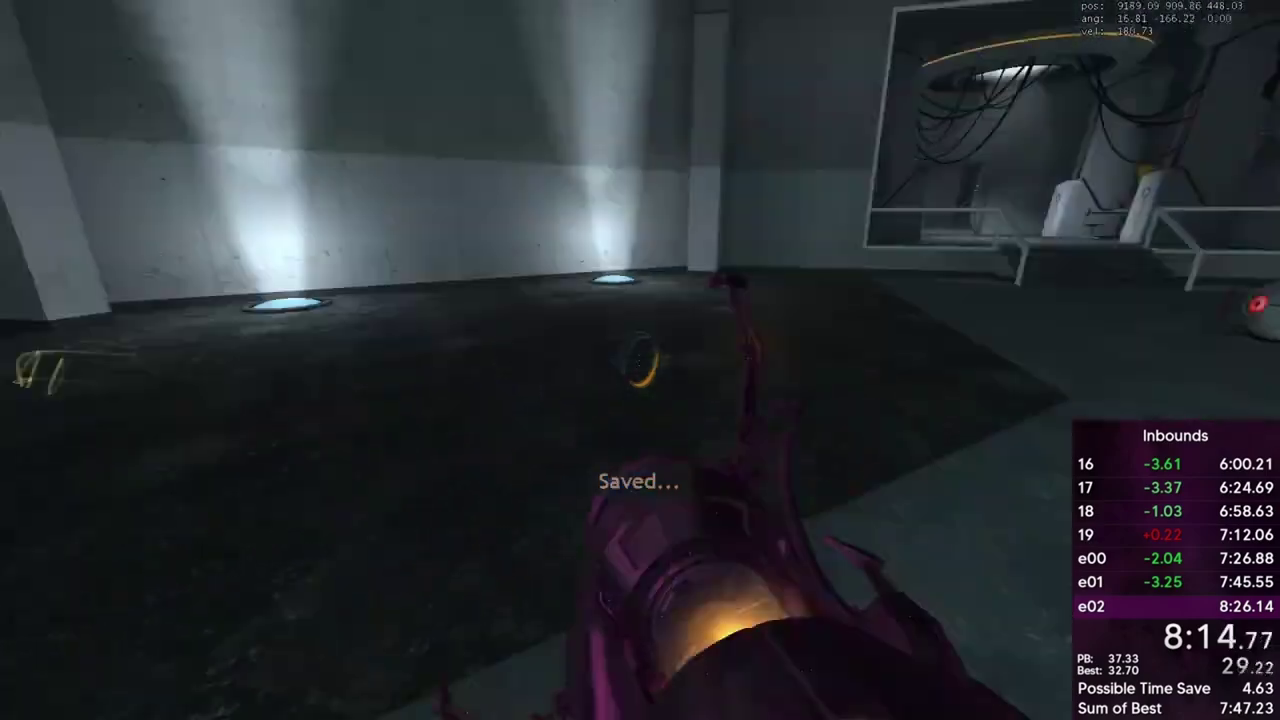
key(w)
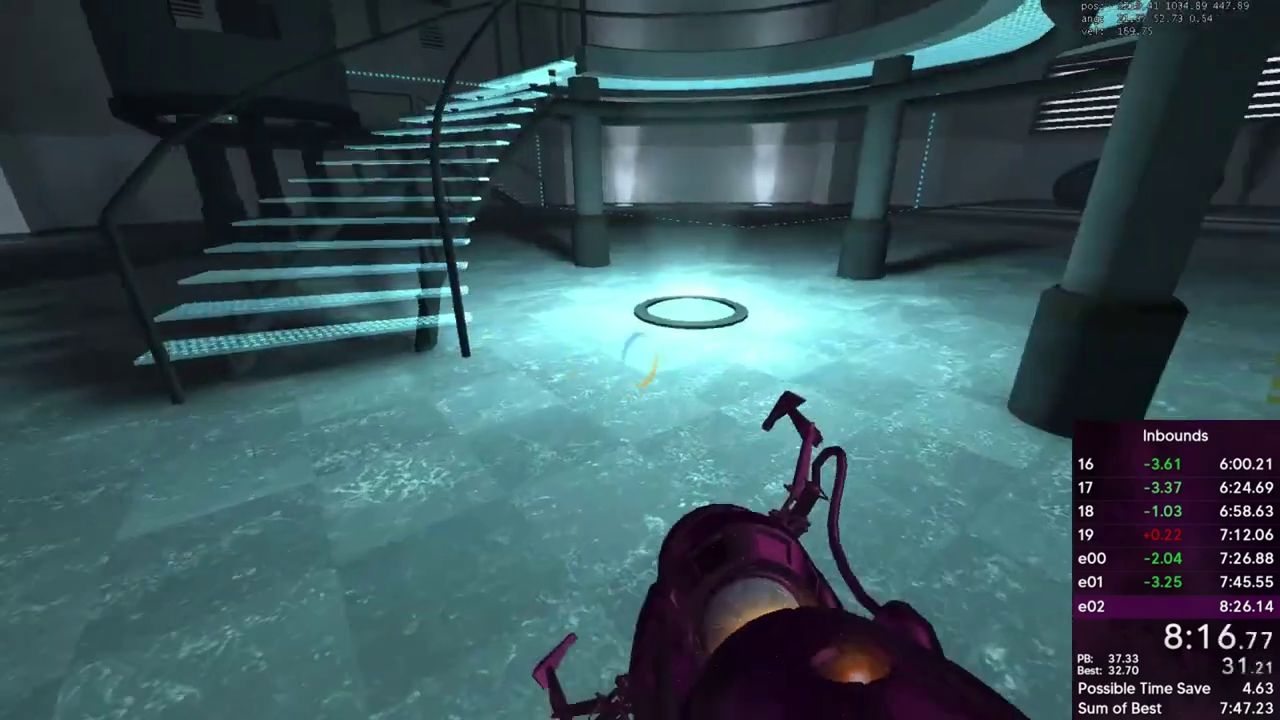
click(640, 360)
key(w)
key(w)
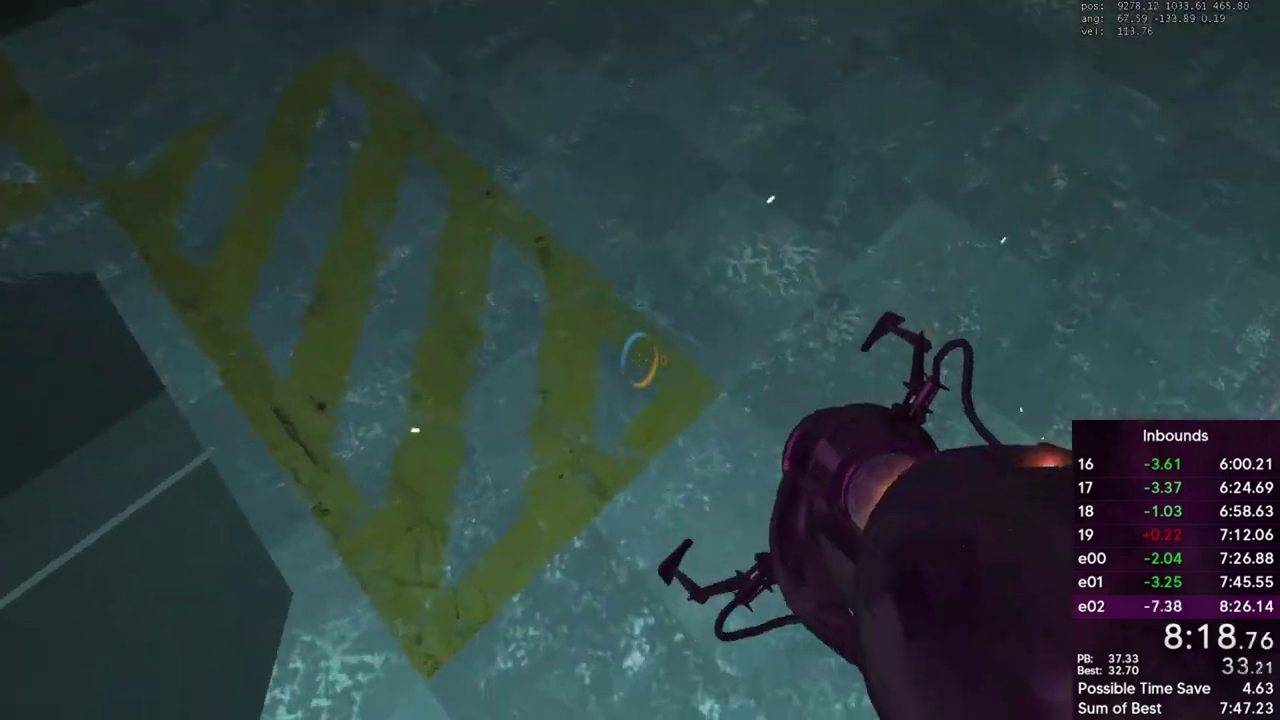
click(640, 360)
key(w)
key(w)
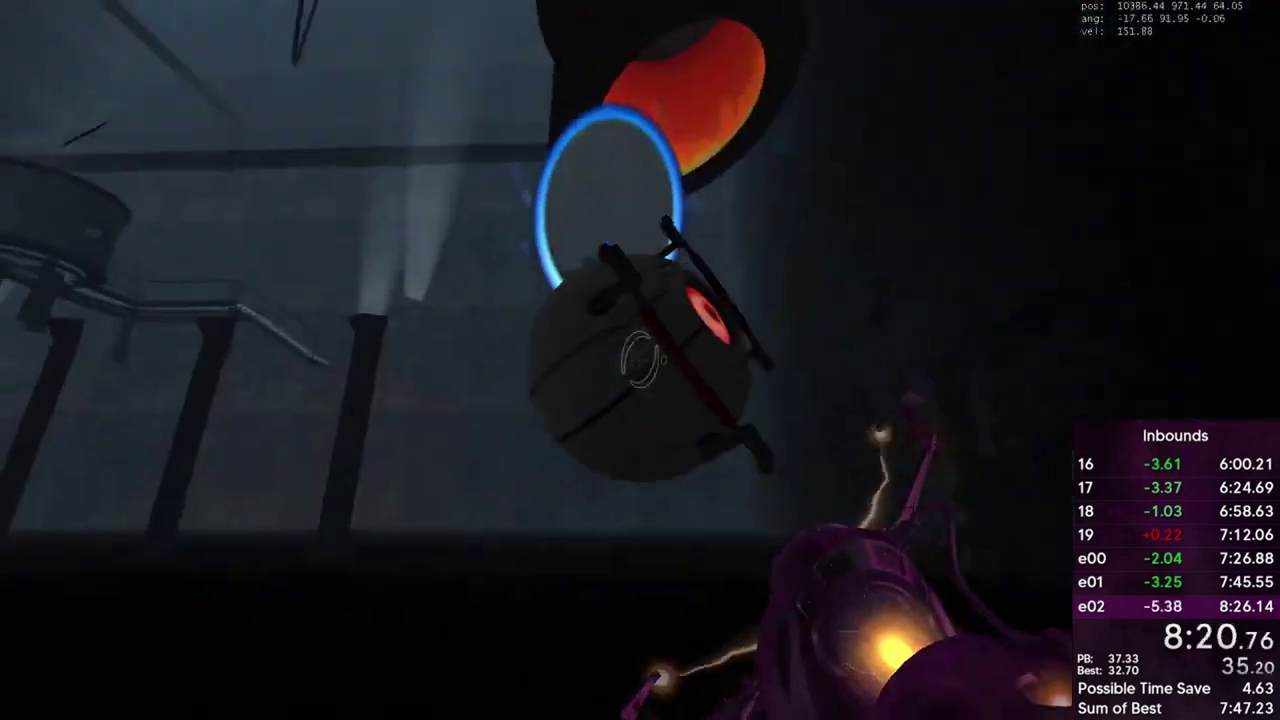
click(640, 360)
key(w)
click(640, 360)
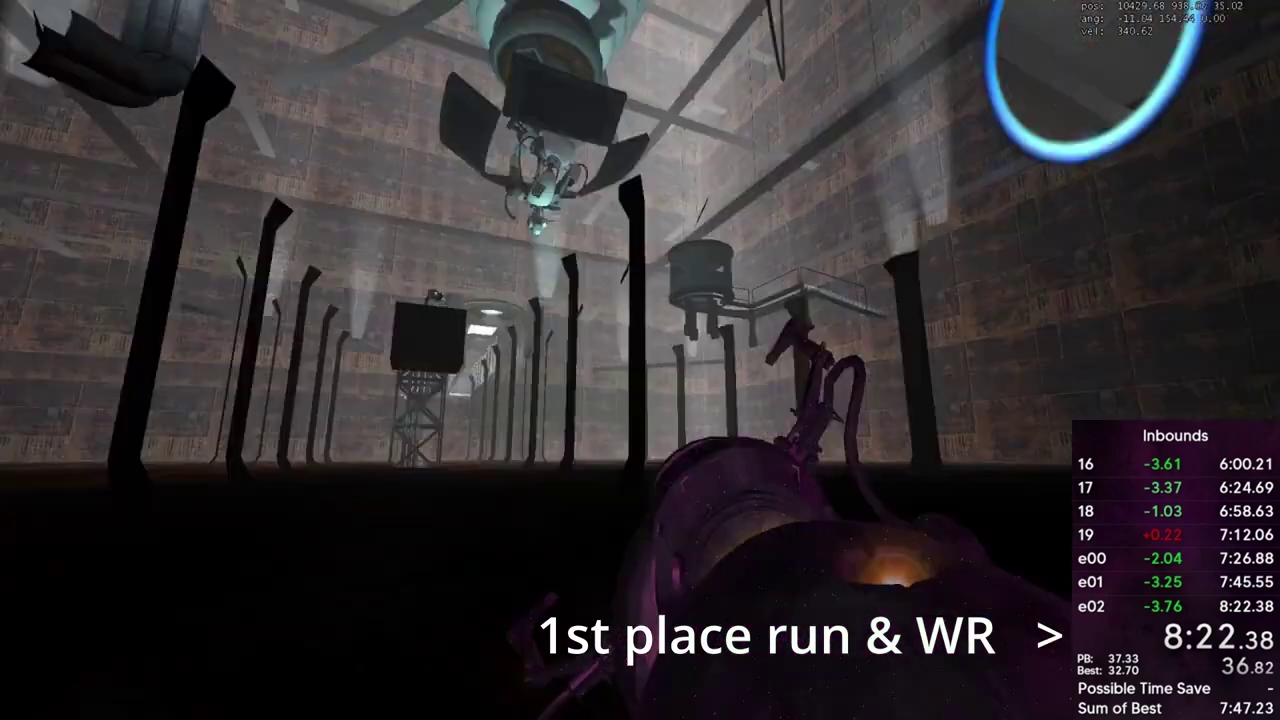
key(Escape)
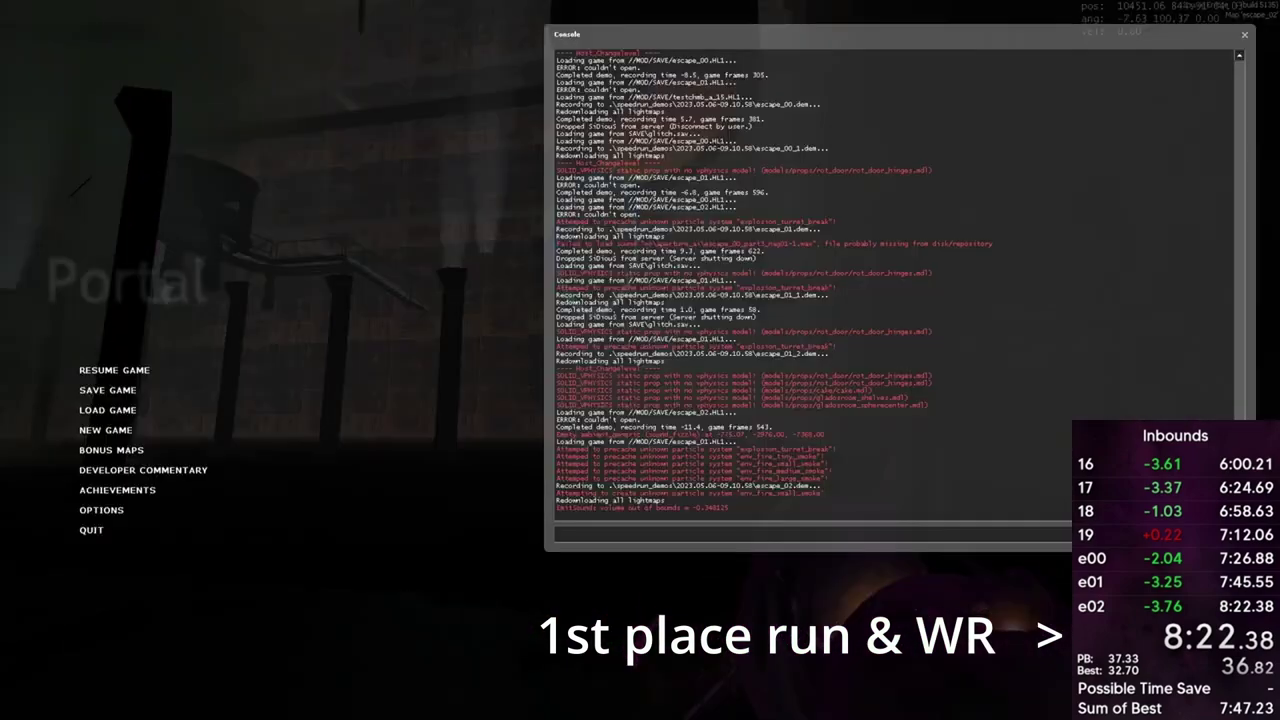